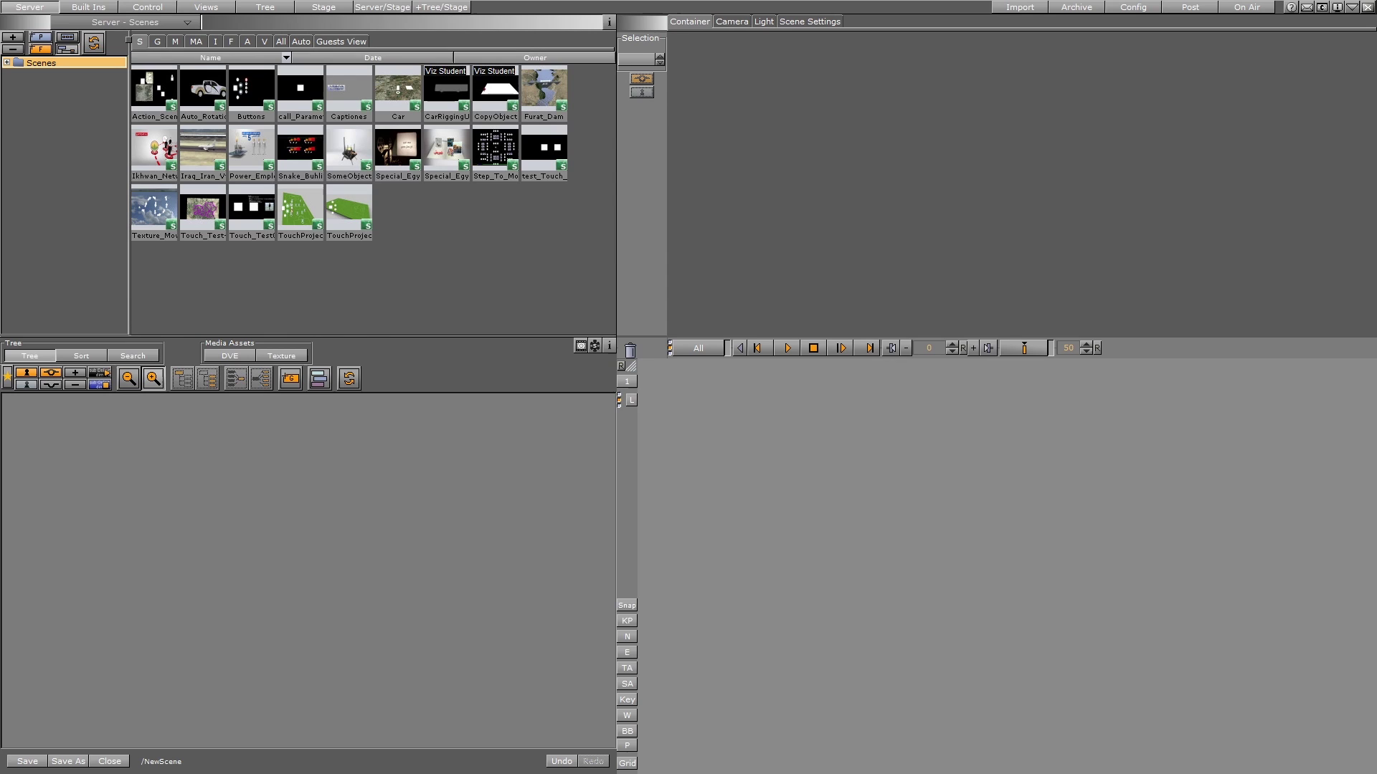
# Step: Add a group container to the empty scene tree and name it Main
pyautogui.moveTo(291, 378); pyautogui.dragTo(138, 423)
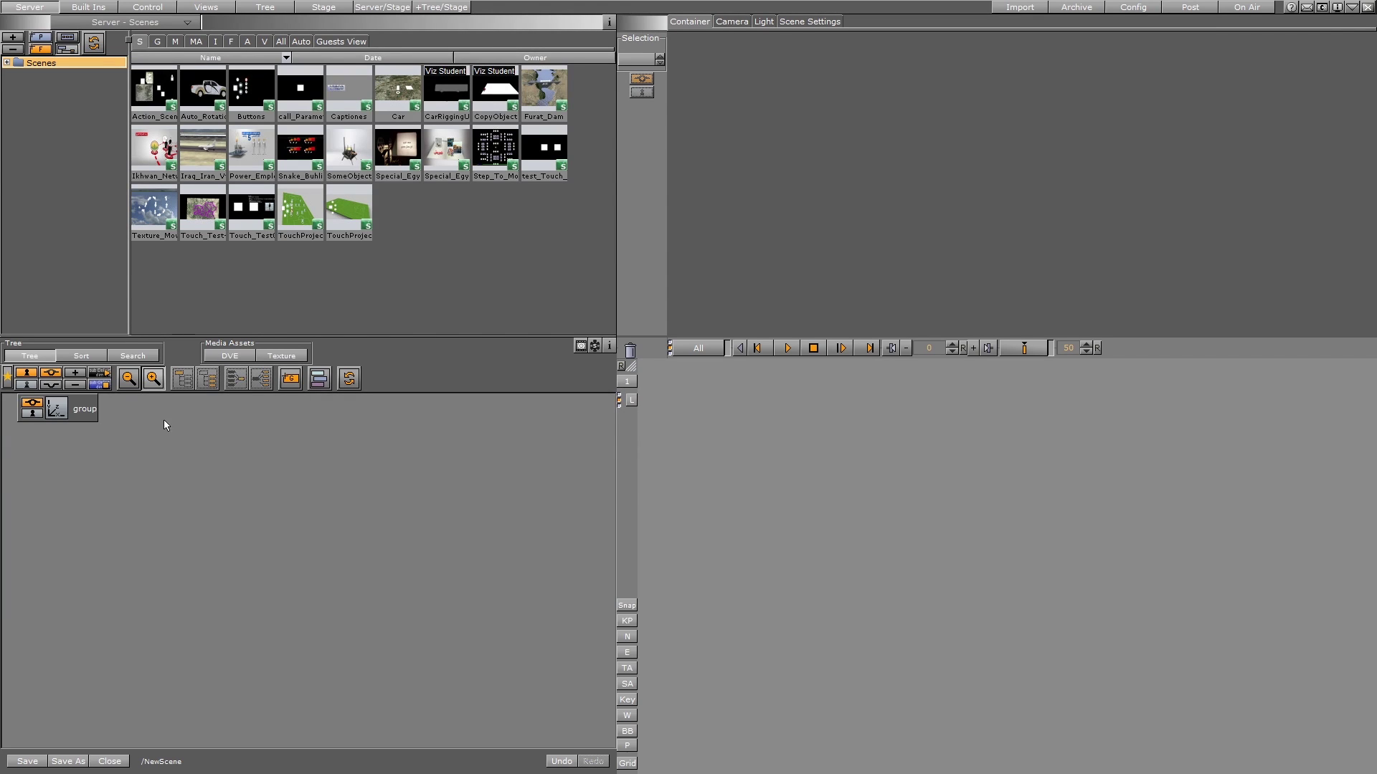
pyautogui.click(83, 409)
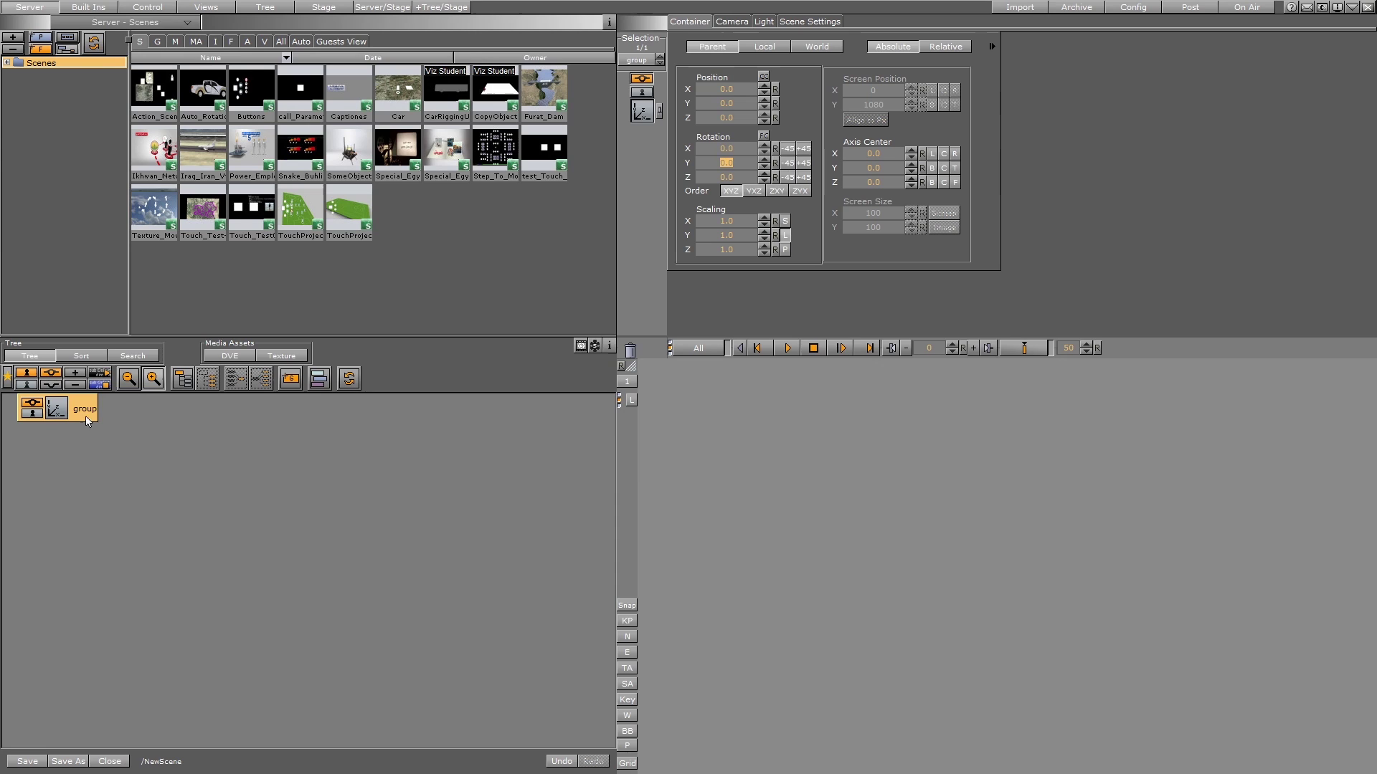
pyautogui.click(88, 411)
pyautogui.write('Main')
pyautogui.press('Return')
# Step: Add two child groups beneath Main and name them 01 and 02
pyautogui.moveTo(289, 378); pyautogui.dragTo(100, 430)
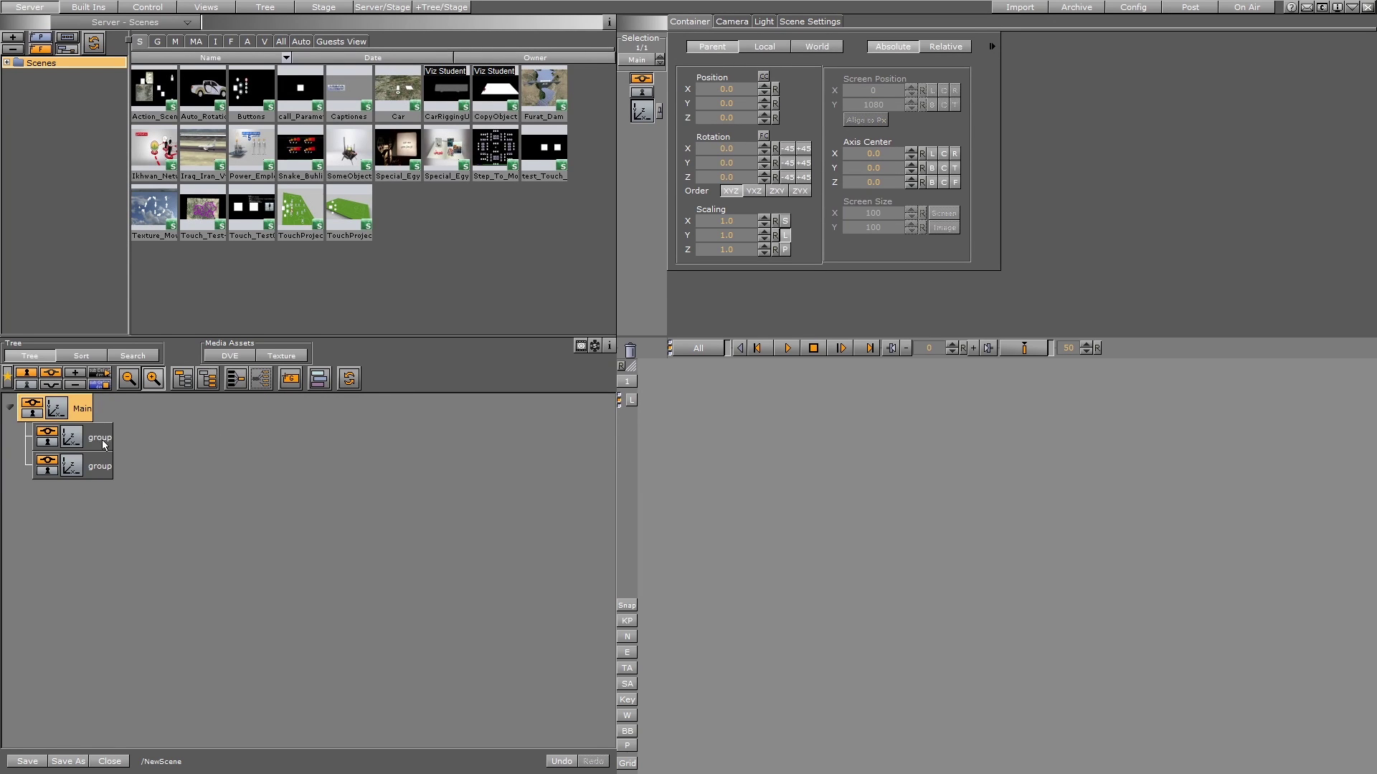
pyautogui.doubleClick(102, 440)
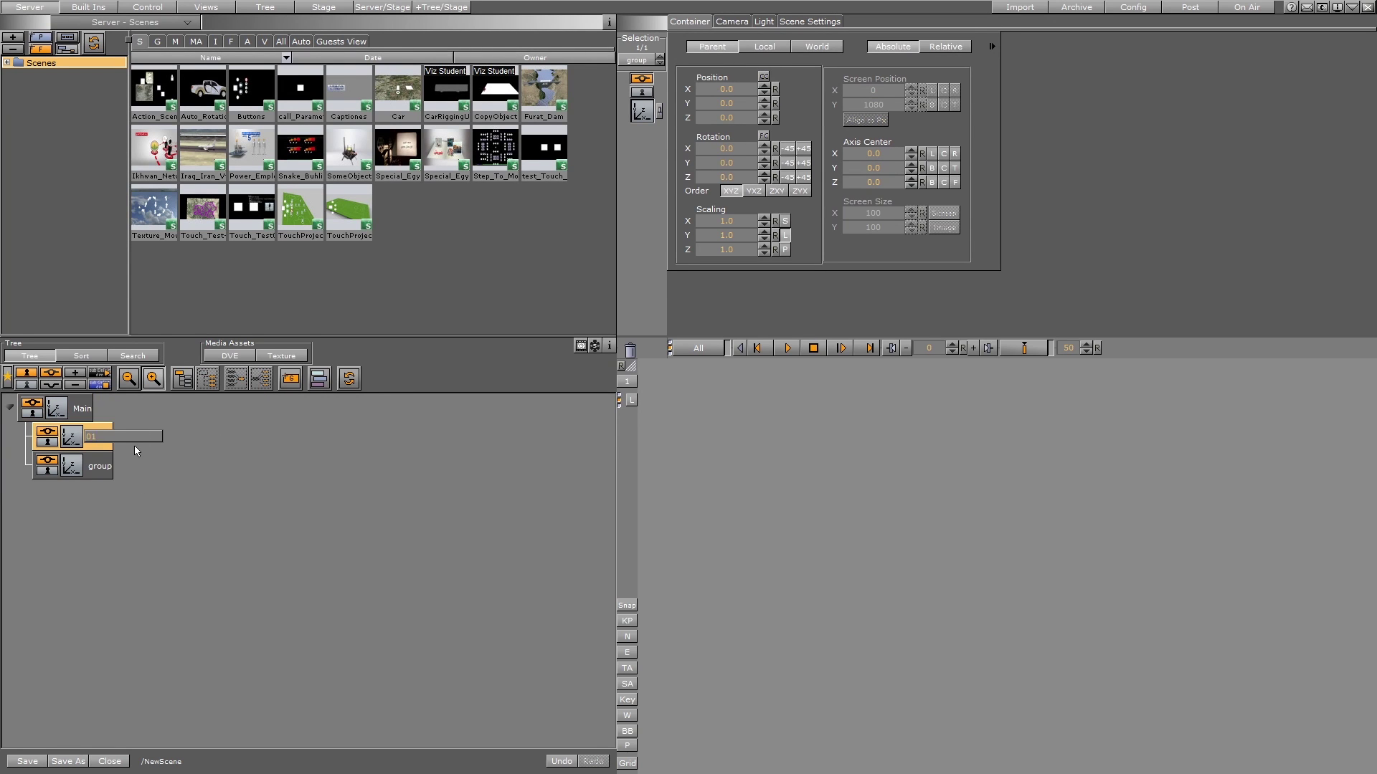
pyautogui.write('01')
pyautogui.doubleClick(101, 467)
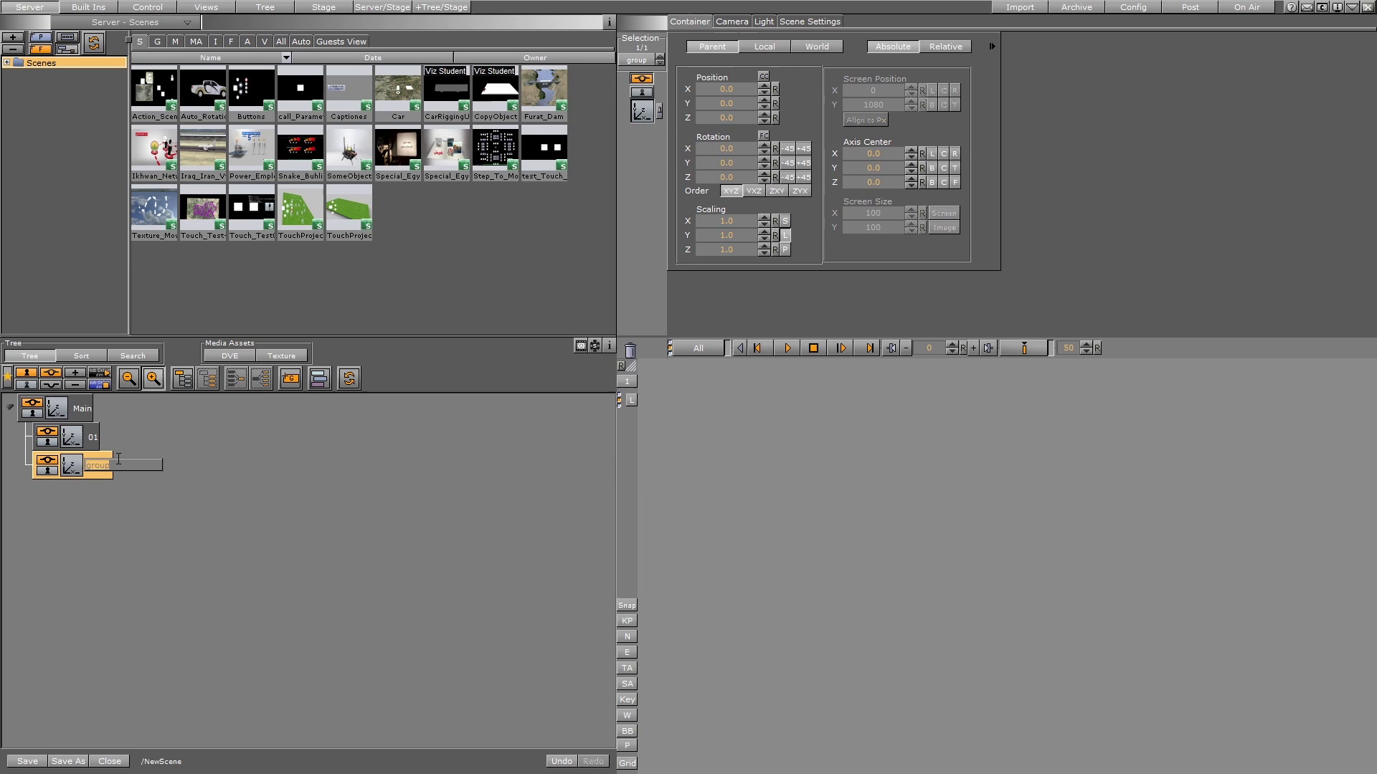
pyautogui.write('20')
pyautogui.press('Return')
pyautogui.doubleClick(96, 432)
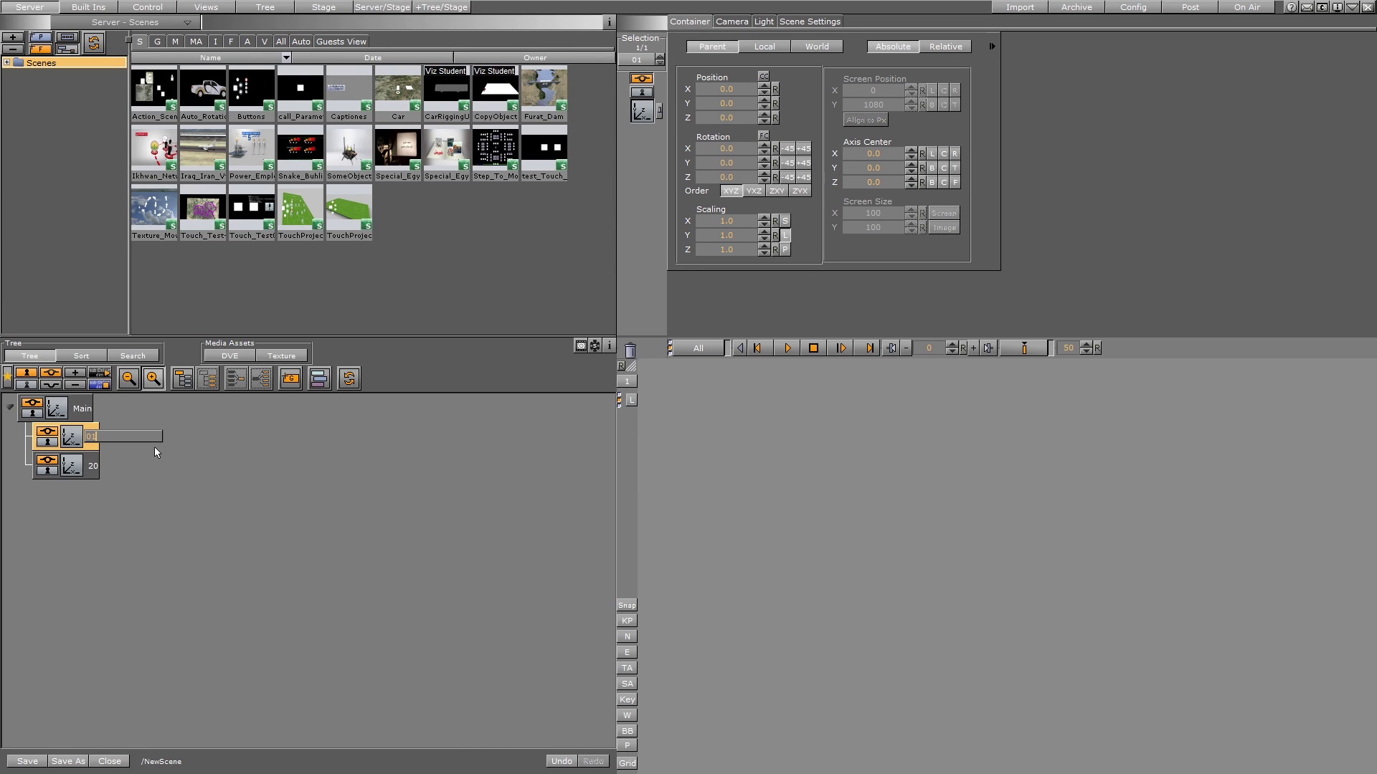
pyautogui.press('Tab')
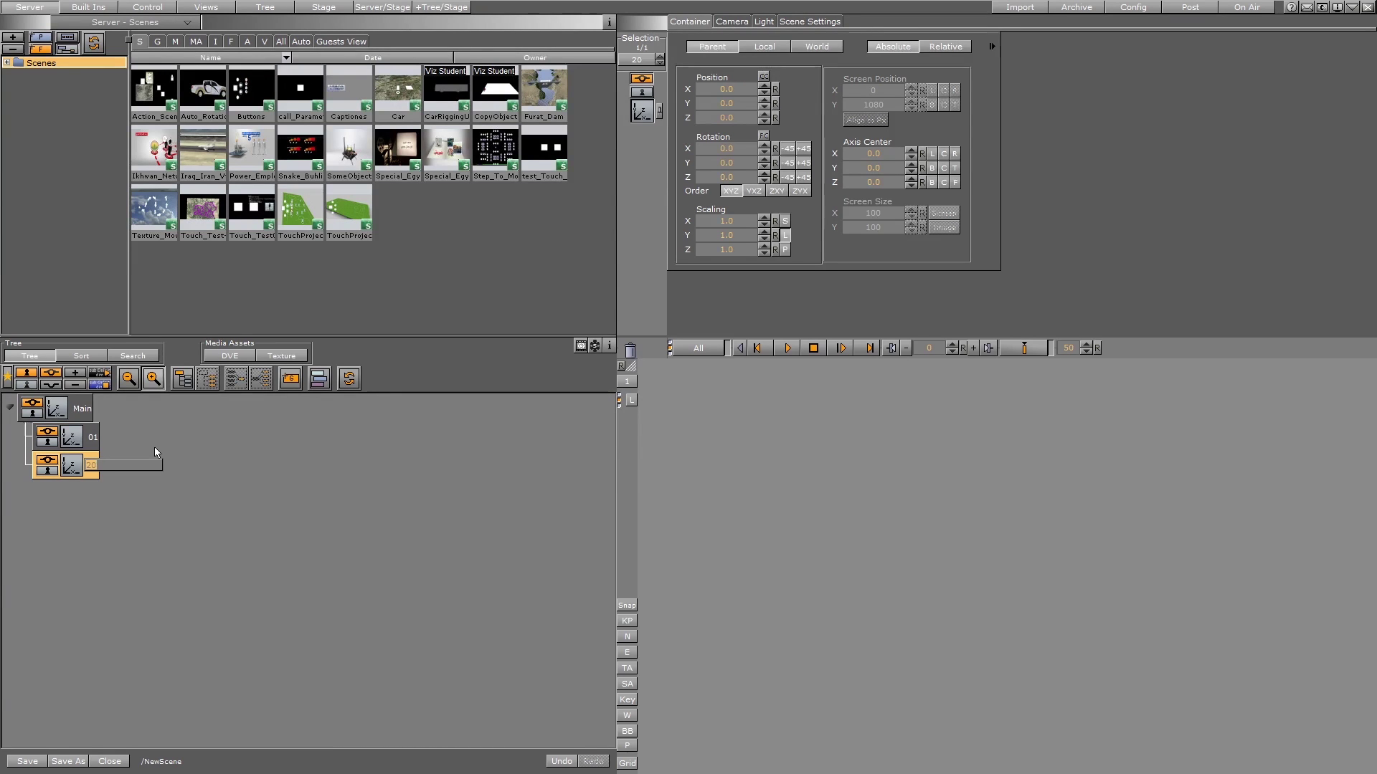
pyautogui.write('02')
pyautogui.press('Return')
# Step: Apply the Brazil_thumbnail image to group 01 and the Arg-shirt image to group 02
pyautogui.click(66, 9)
pyautogui.click(43, 9)
pyautogui.click(56, 64)
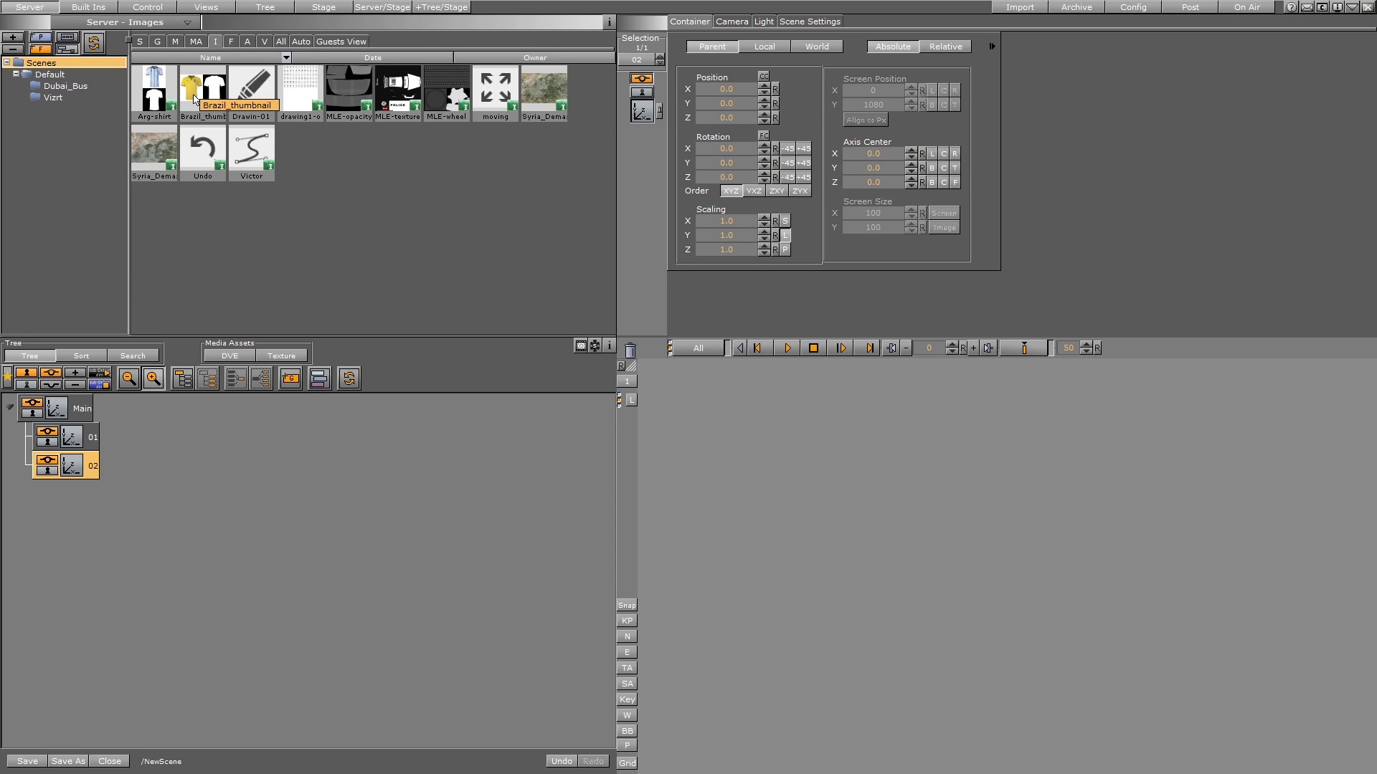
pyautogui.click(205, 111)
pyautogui.moveTo(205, 111); pyautogui.dragTo(107, 438)
pyautogui.moveTo(153, 89); pyautogui.dragTo(90, 466)
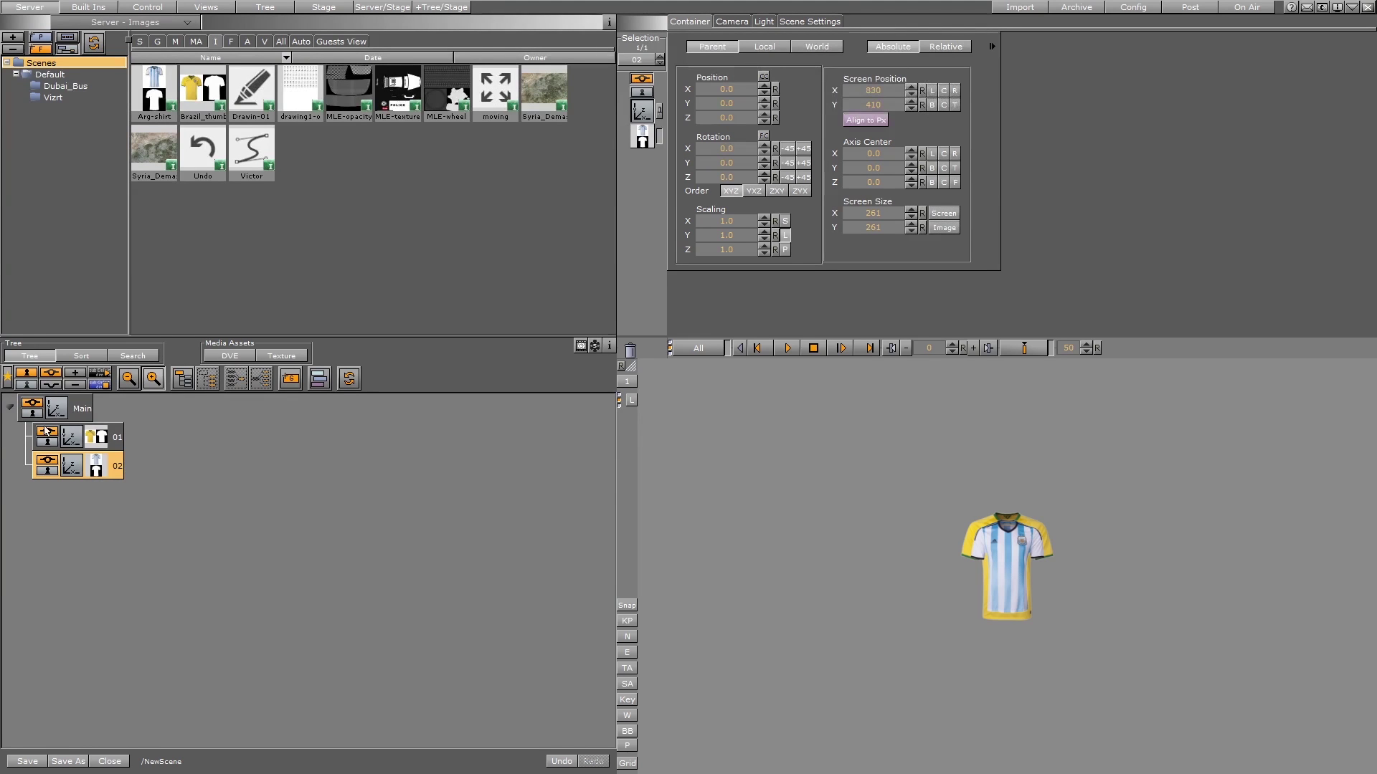
# Step: Scale the Main group up to 3.47 and slightly enlarge group 02's Argentina shirt
pyautogui.click(90, 414)
pyautogui.moveTo(728, 236); pyautogui.dragTo(910, 243)
pyautogui.click(72, 476)
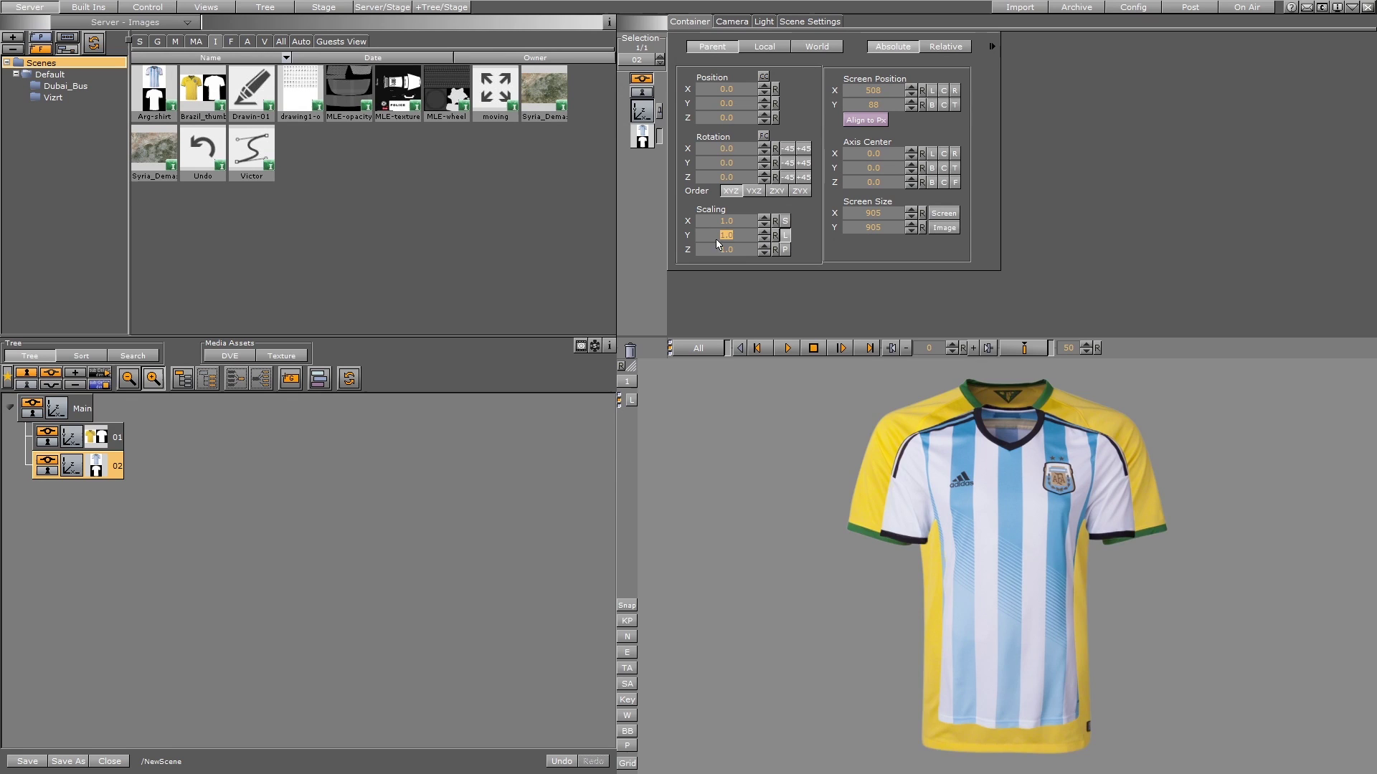
pyautogui.moveTo(726, 238); pyautogui.dragTo(733, 239)
pyautogui.click(90, 453)
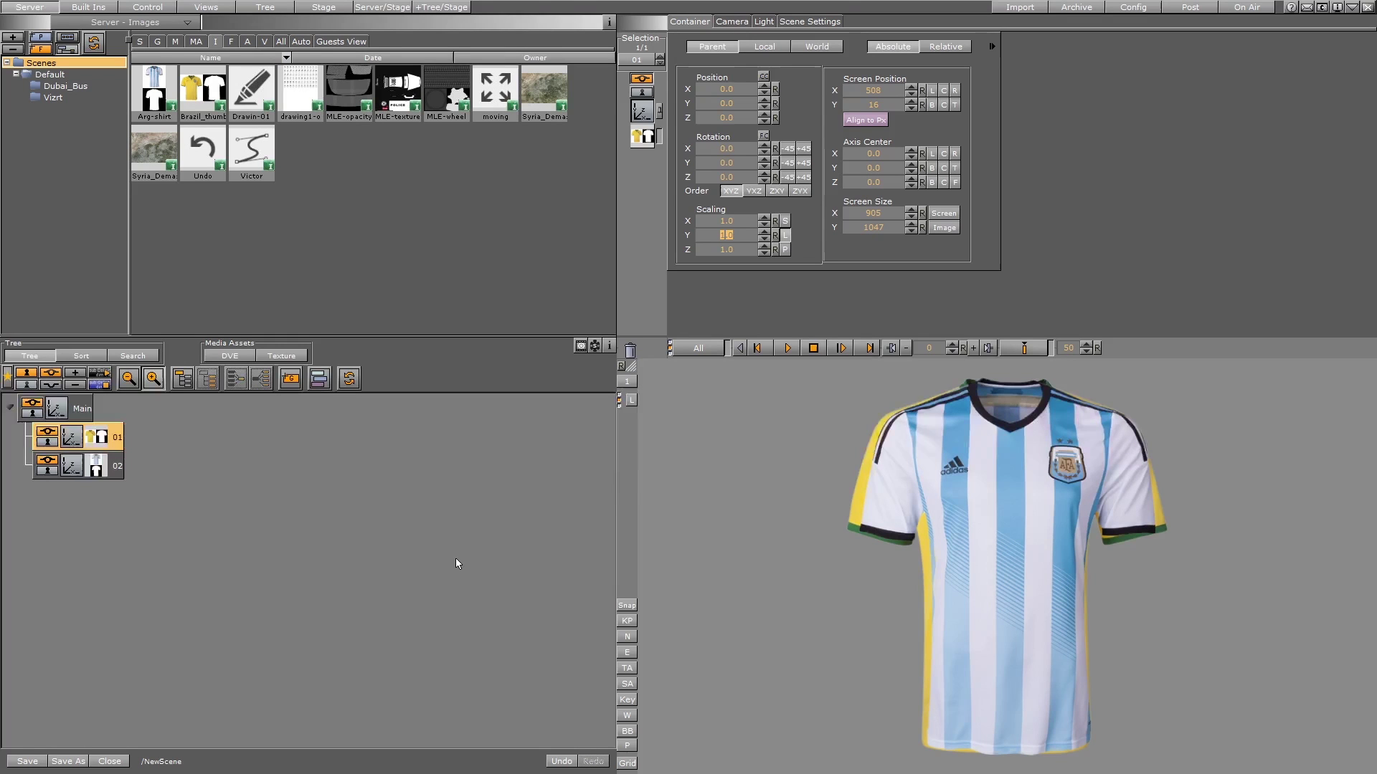
# Step: Undo the last change and turn on bounding boxes in the render view
pyautogui.hotkey('ctrl', 'z')
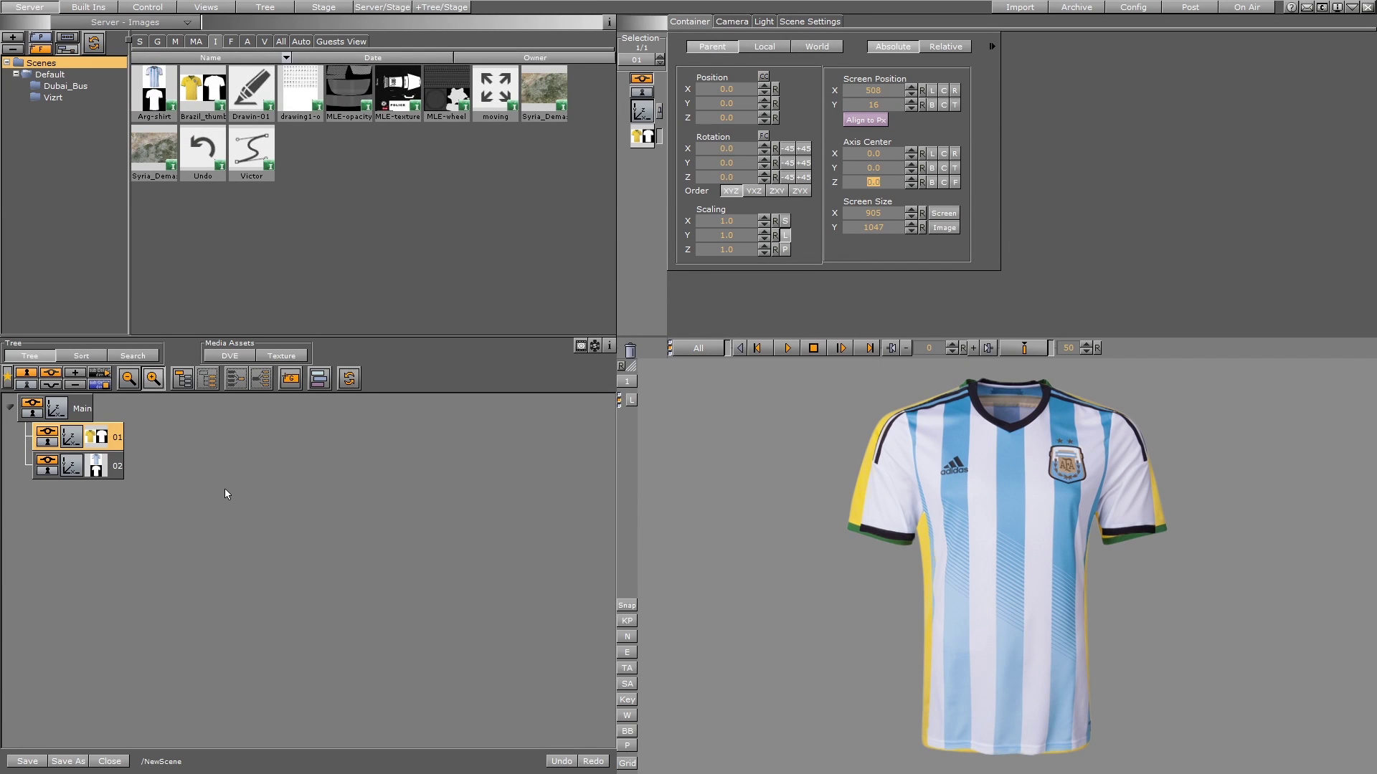
pyautogui.click(965, 506)
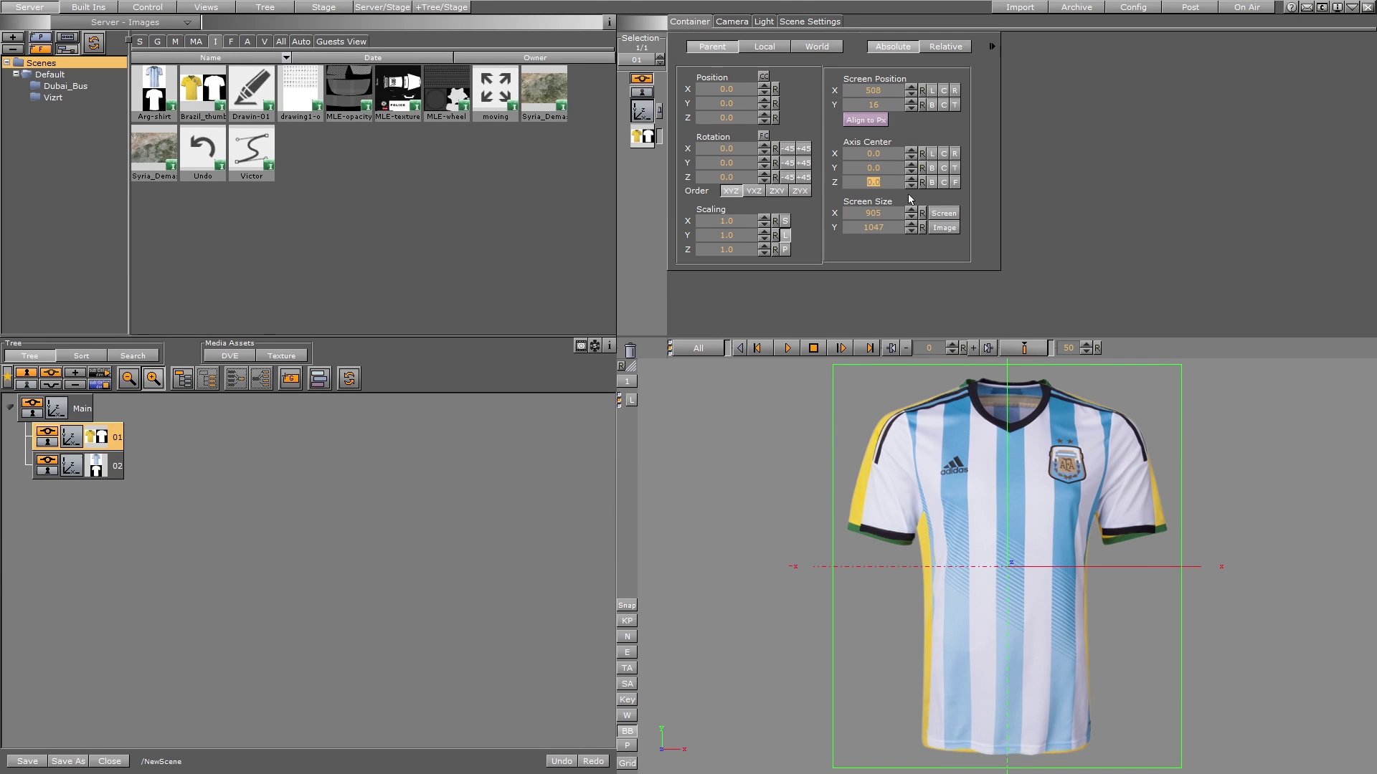
# Step: Reset group 01's Axis Center Z, then rotate group 02's Argentina shirt to -43.0 on Y
pyautogui.moveTo(875, 181); pyautogui.dragTo(875, 194)
pyautogui.click(924, 182)
pyautogui.click(69, 462)
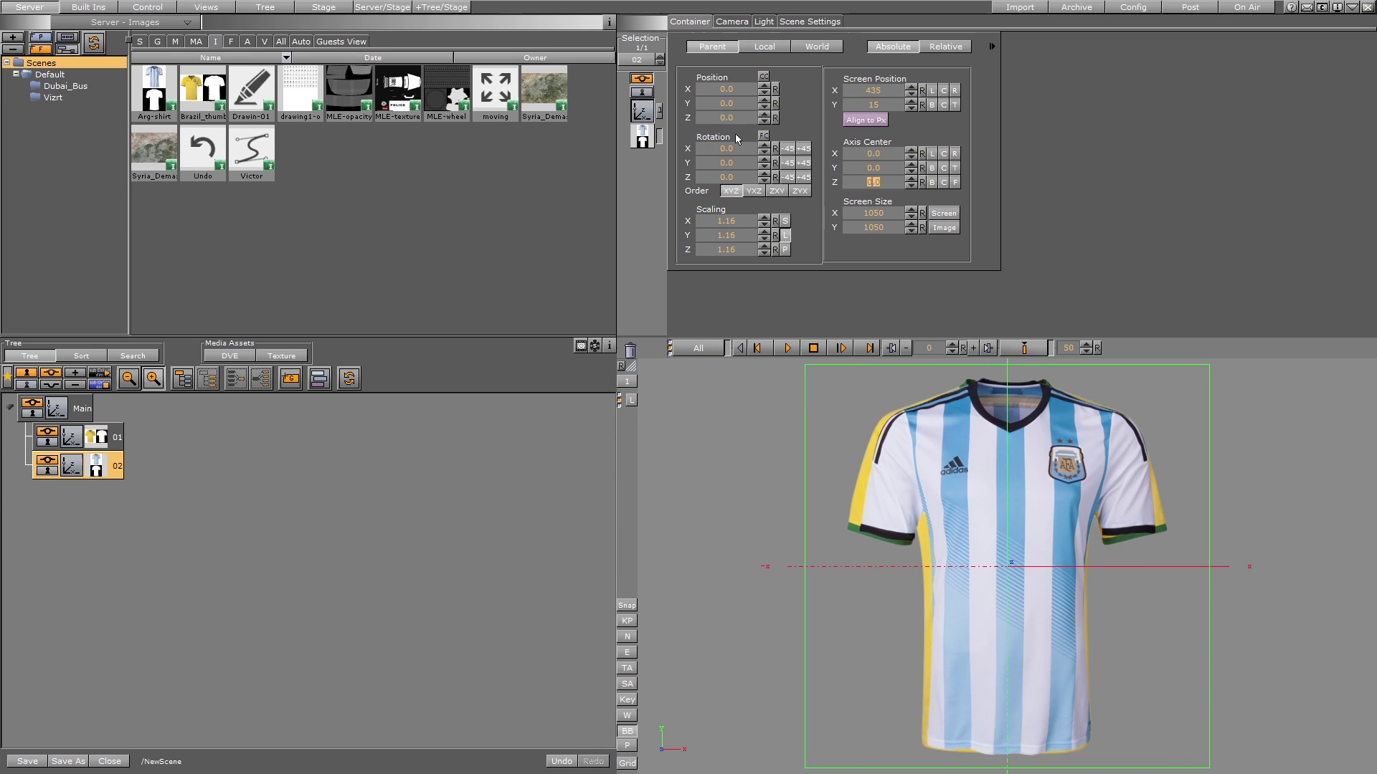
pyautogui.moveTo(731, 165); pyautogui.dragTo(699, 168)
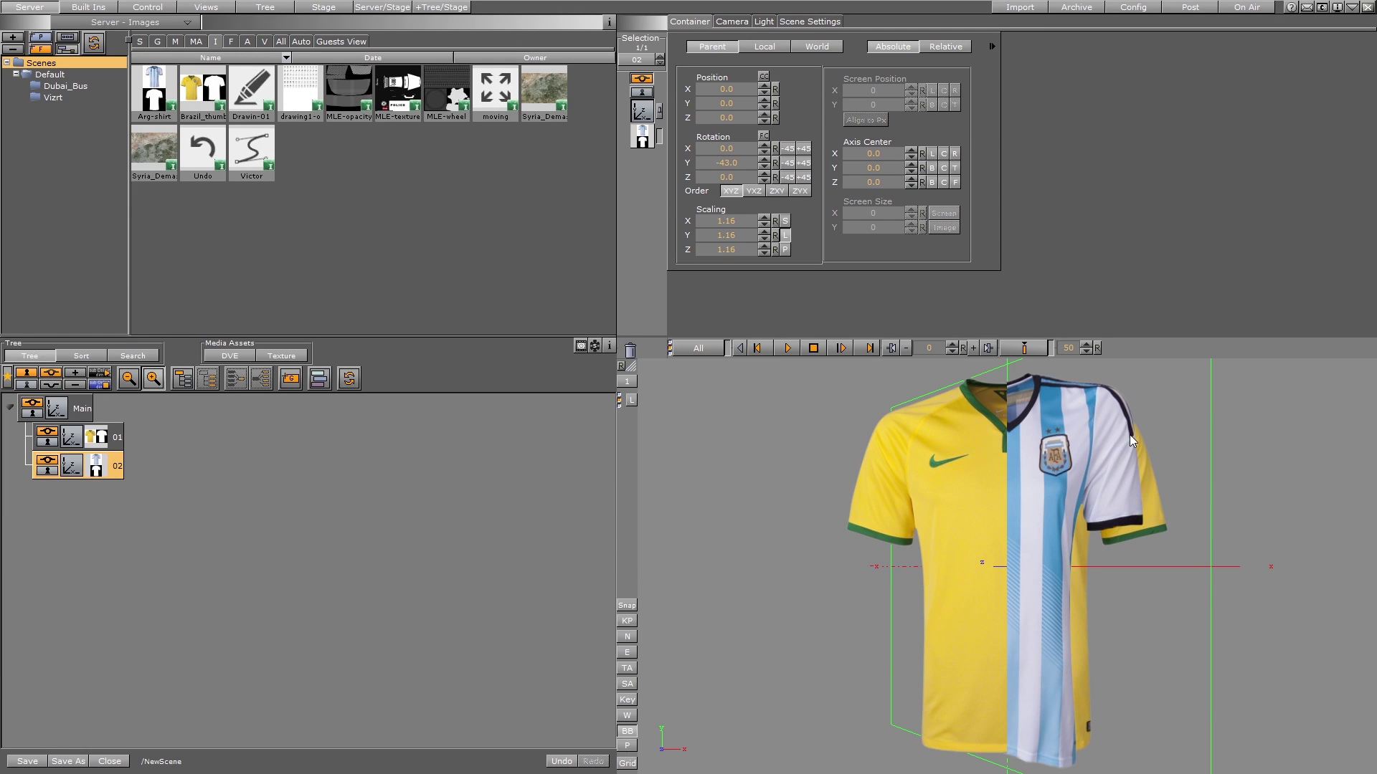
# Step: Move group 02's Argentina shirt back along Z so the Brazil shirt covers it
pyautogui.click(726, 163)
pyautogui.moveTo(729, 117)
pyautogui.mouseDown()
pyautogui.moveTo(752, 119)
pyautogui.moveTo(724, 120)
pyautogui.mouseUp()
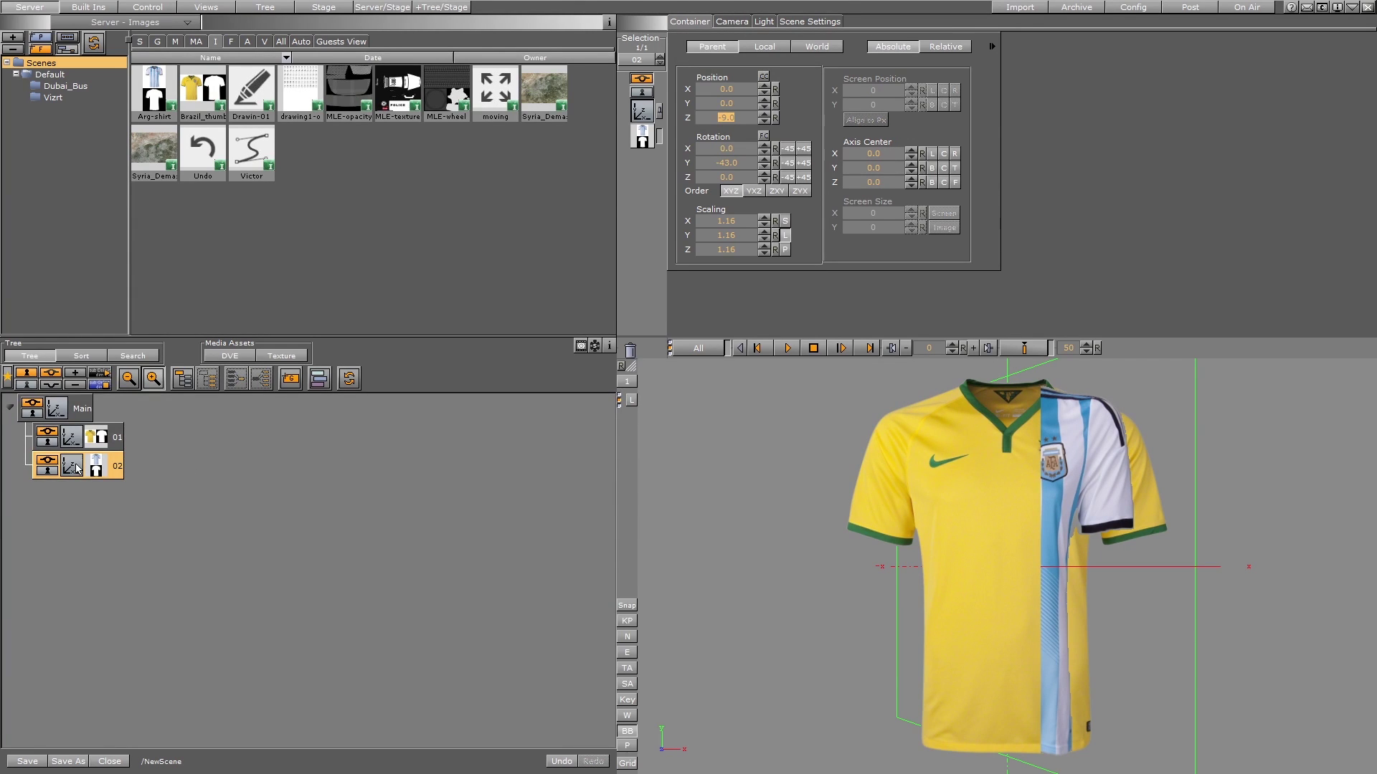
pyautogui.click(115, 449)
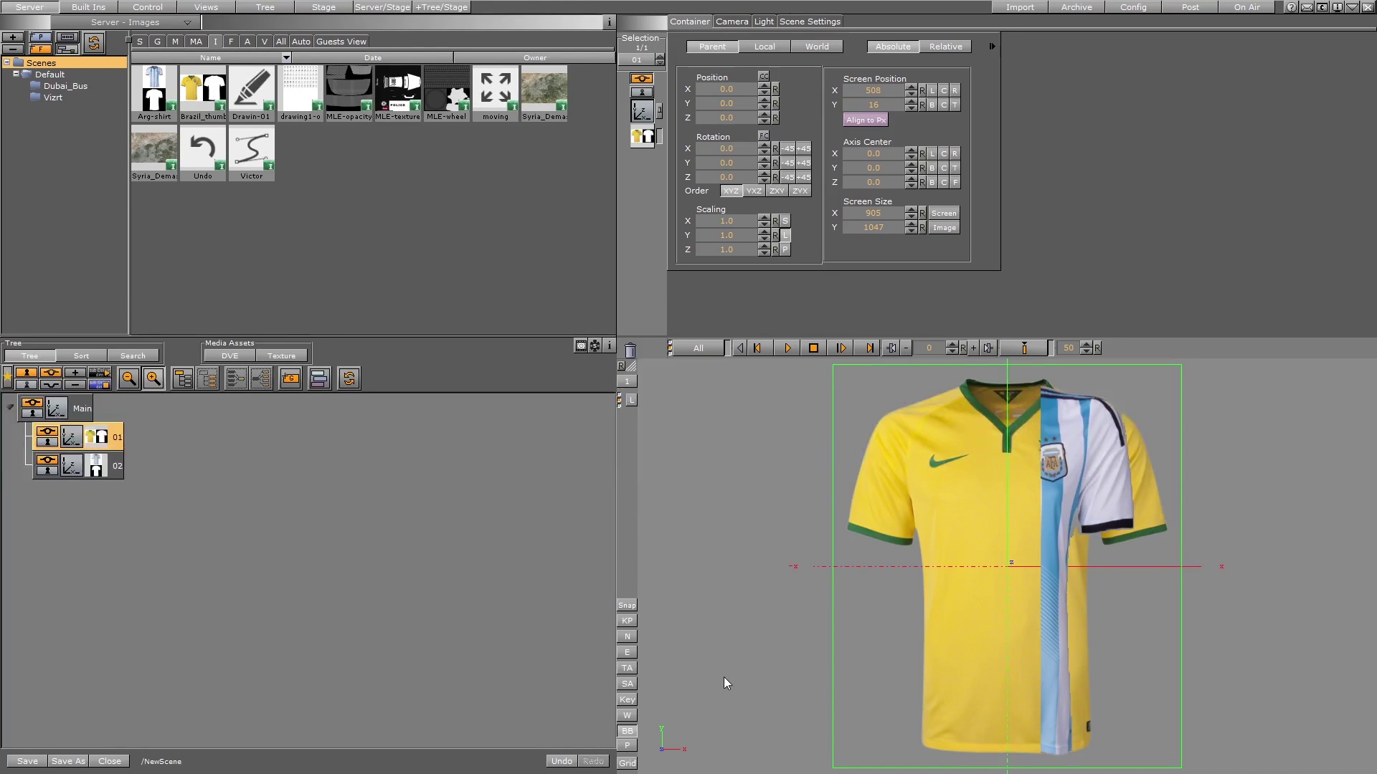
# Step: Straighten group 02 to 0 rotation and bring it forward to Position Z 4.1
pyautogui.click(78, 466)
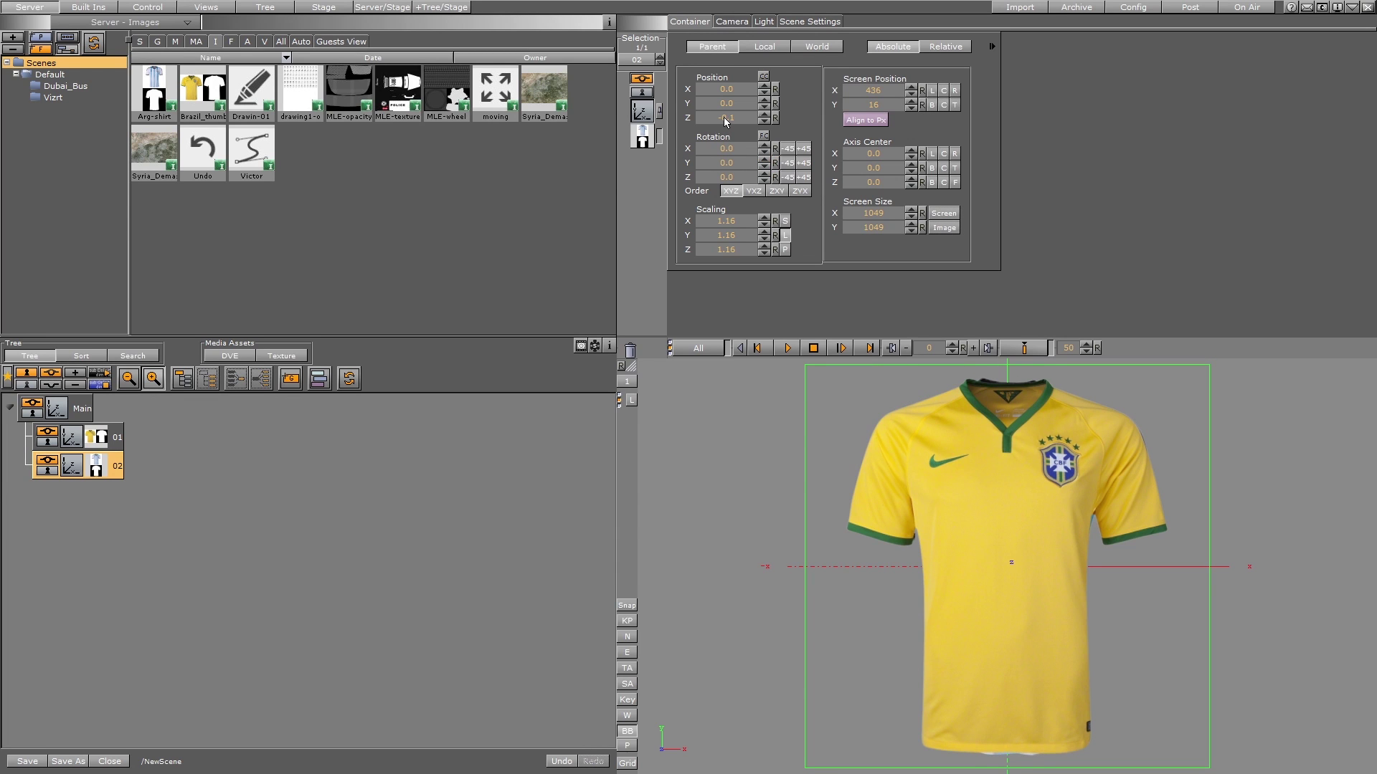
pyautogui.moveTo(725, 122); pyautogui.dragTo(615, 89)
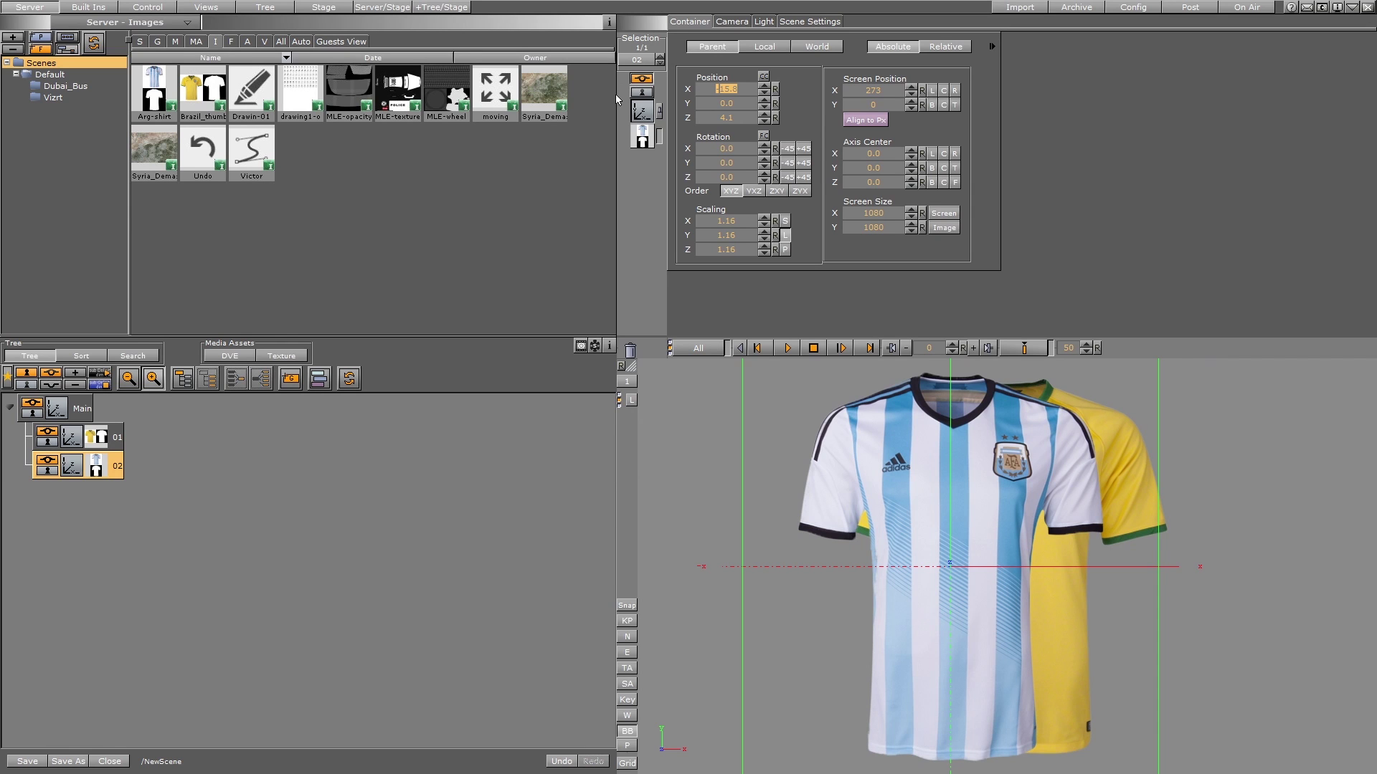
# Step: Rotate the Main group to -33.0 around Y and drag container 01 in the tree
pyautogui.press('Up')
pyautogui.press('Up')
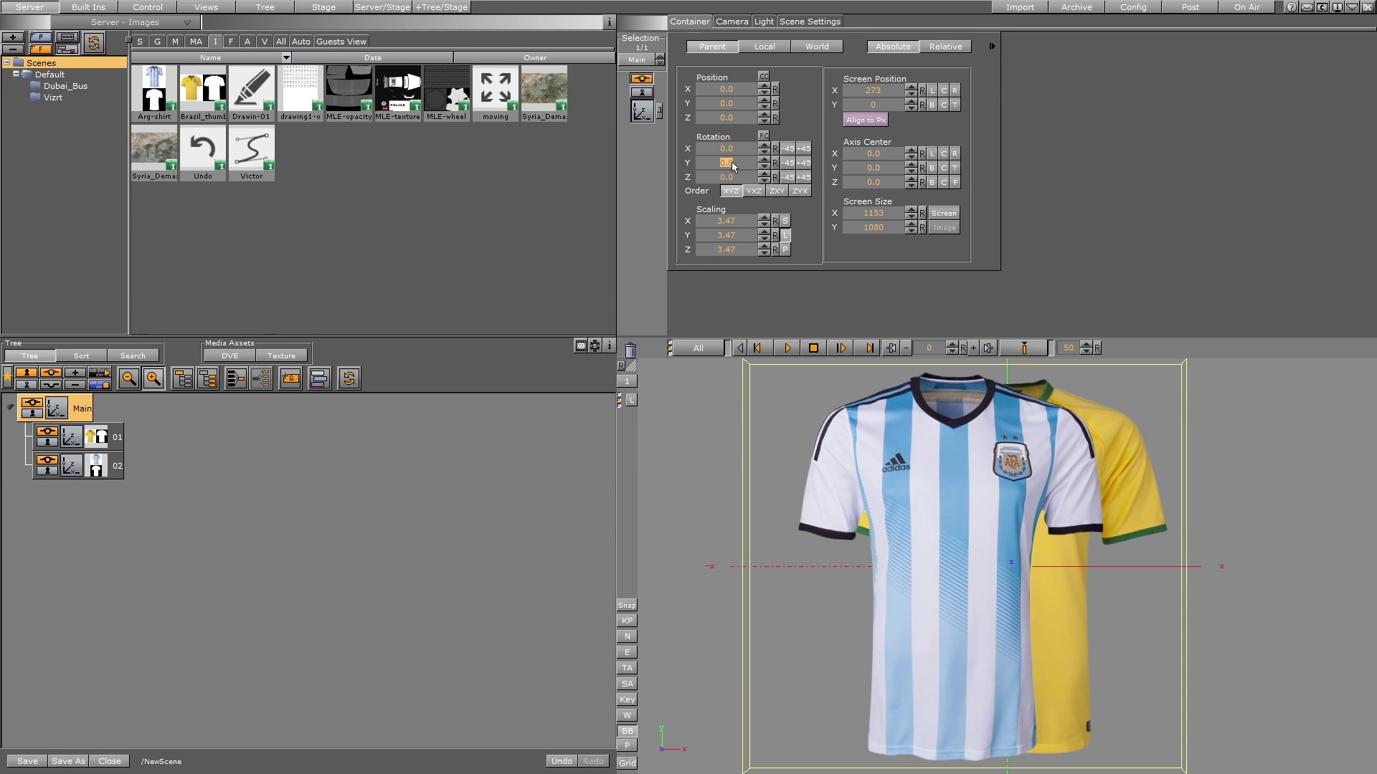
pyautogui.moveTo(725, 163); pyautogui.dragTo(710, 169)
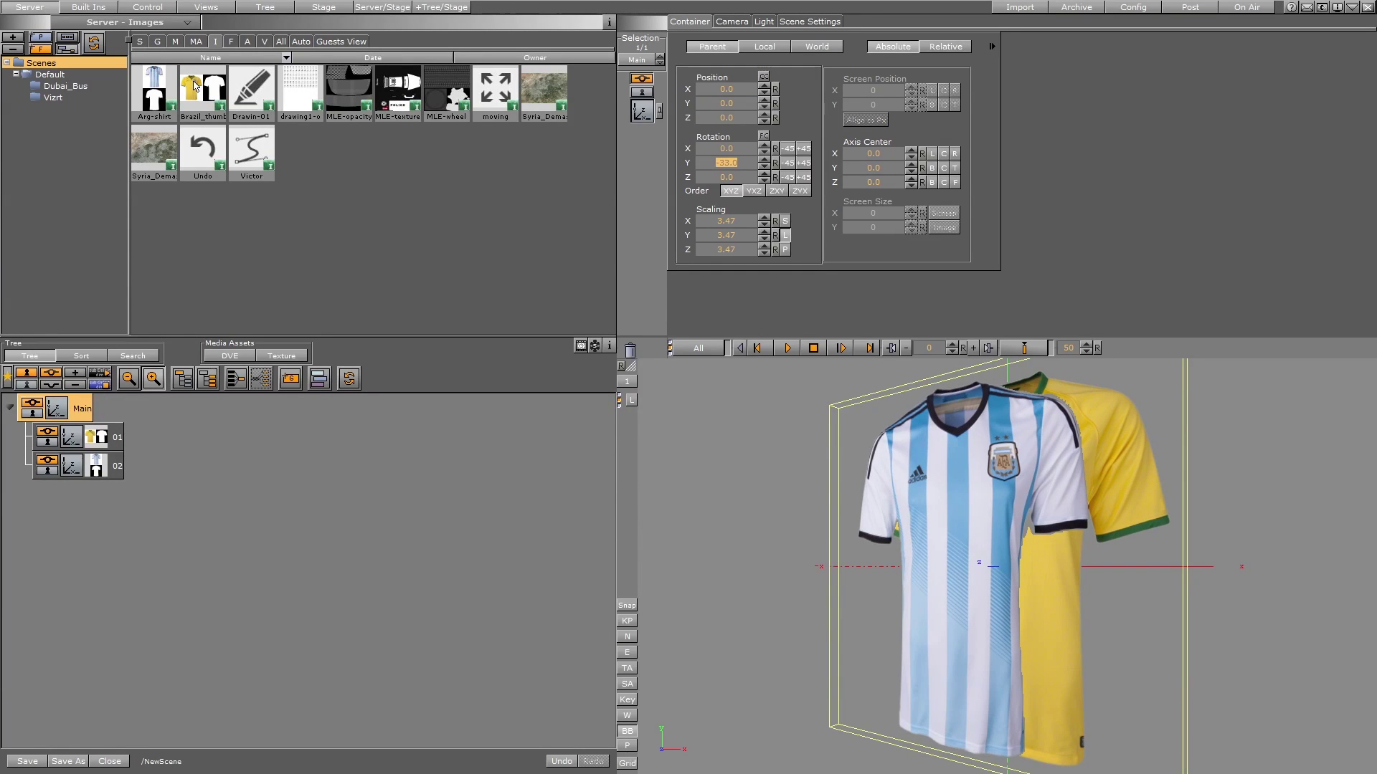
pyautogui.click(117, 437)
pyautogui.moveTo(117, 437); pyautogui.dragTo(91, 486)
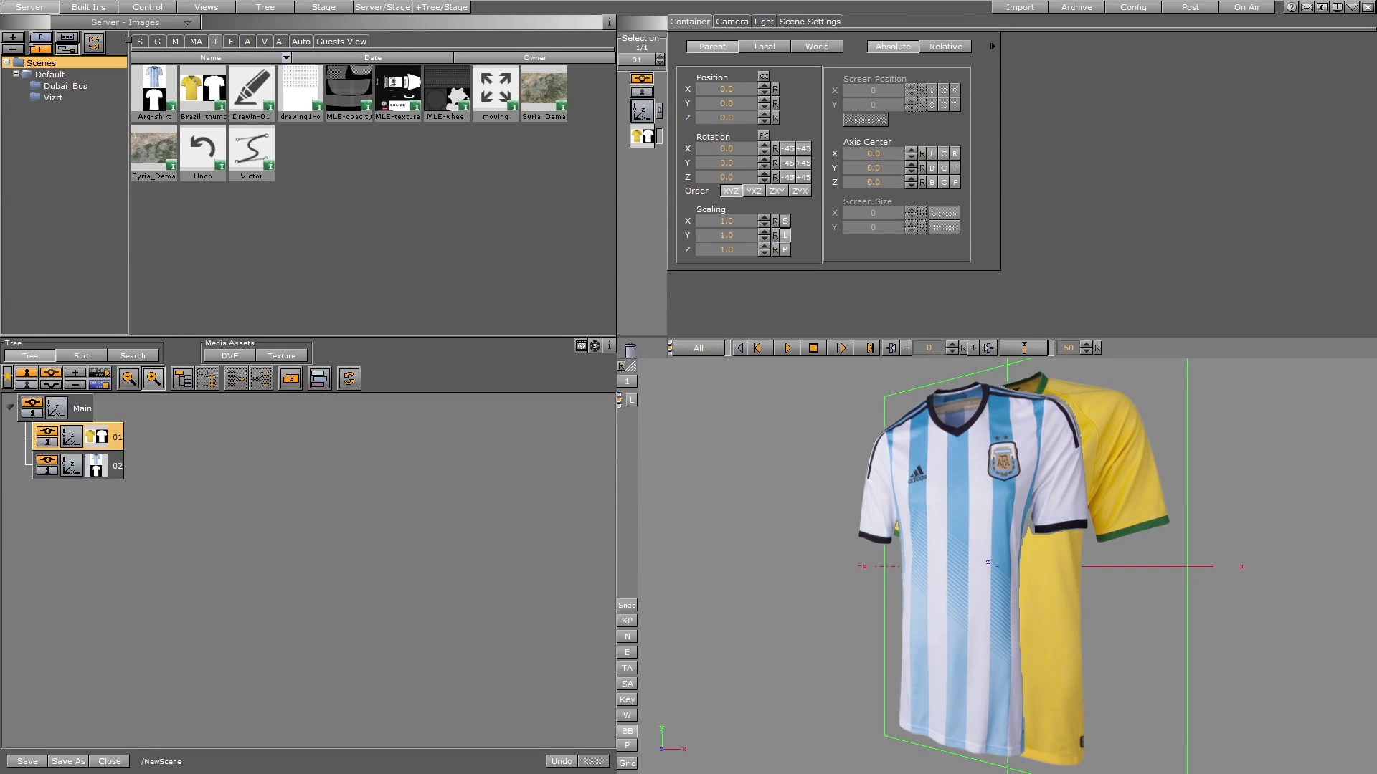
# Step: Add a Z-Sort plugin from Container Plugins to the Main group
pyautogui.click(88, 7)
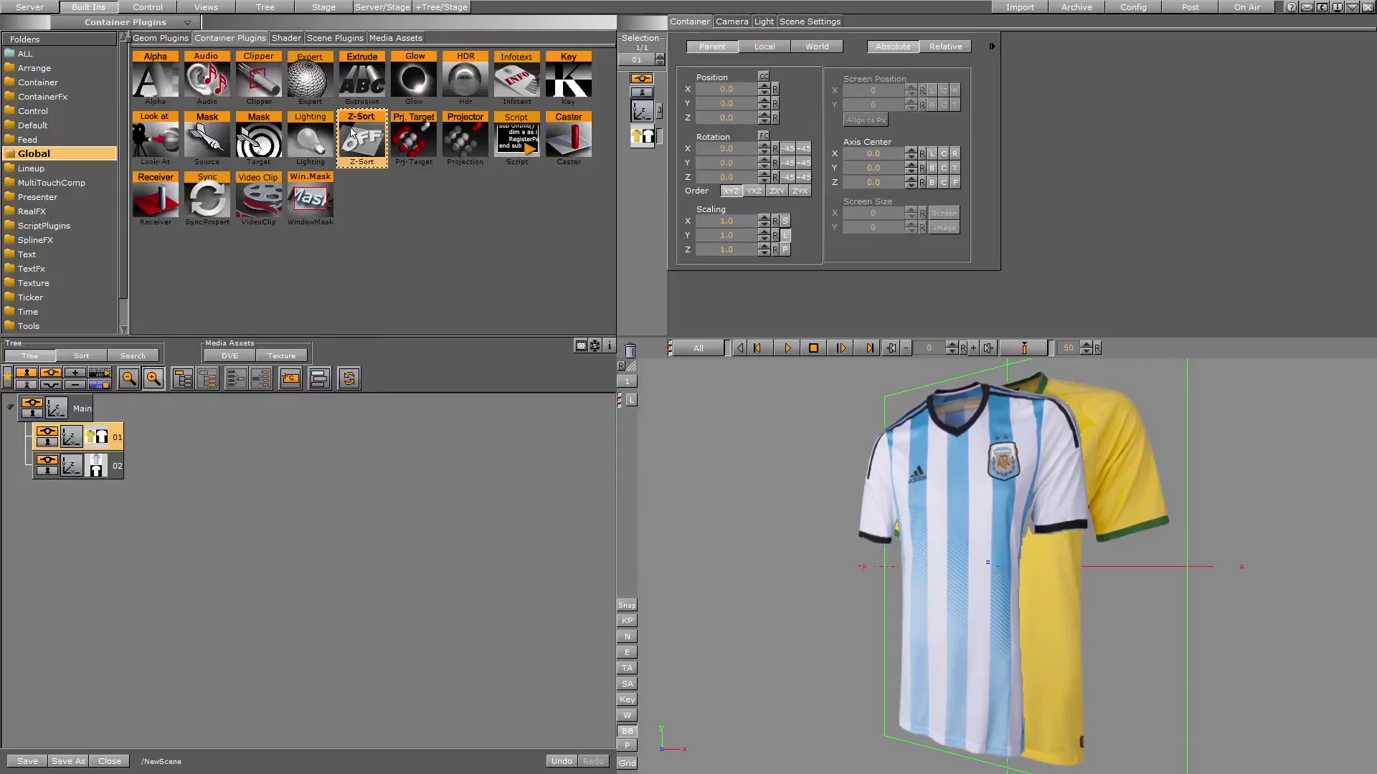
pyautogui.moveTo(357, 137); pyautogui.dragTo(81, 414)
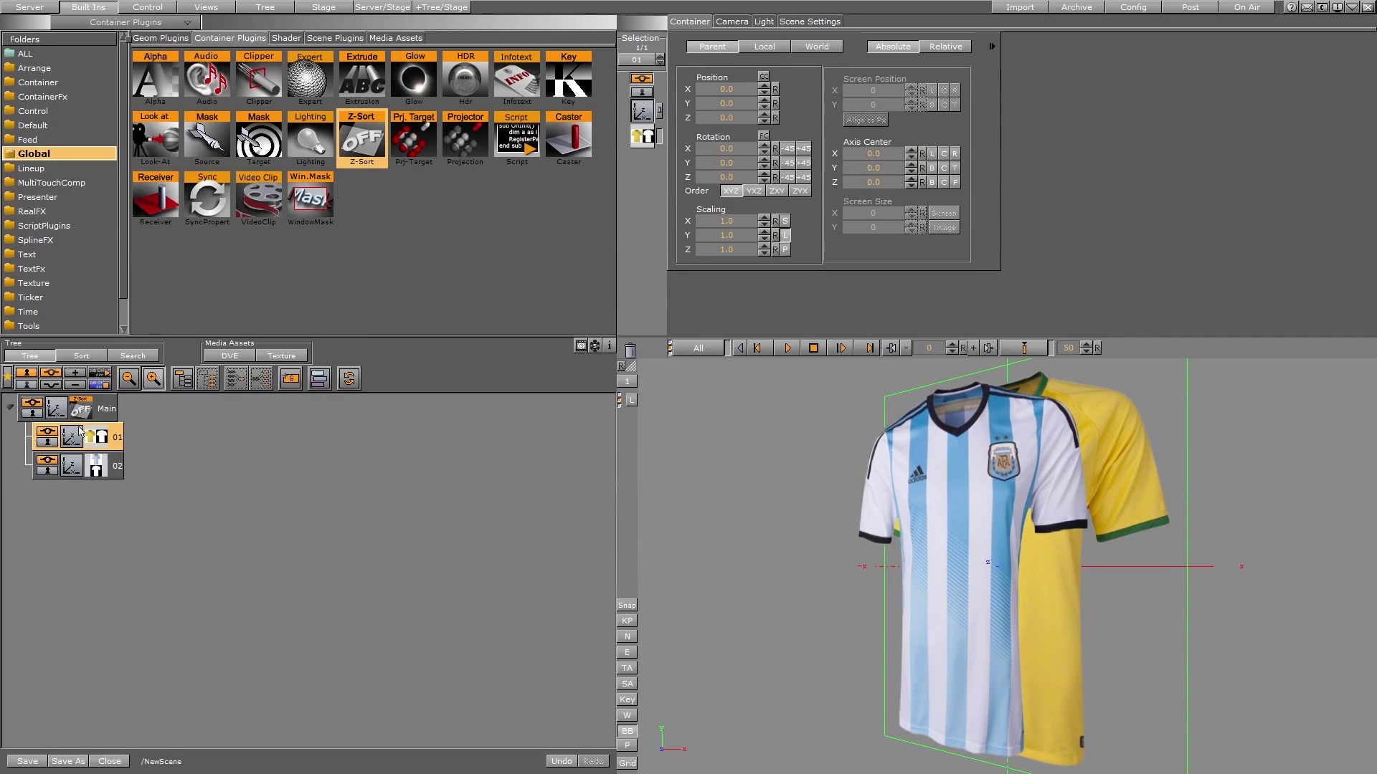
pyautogui.click(115, 467)
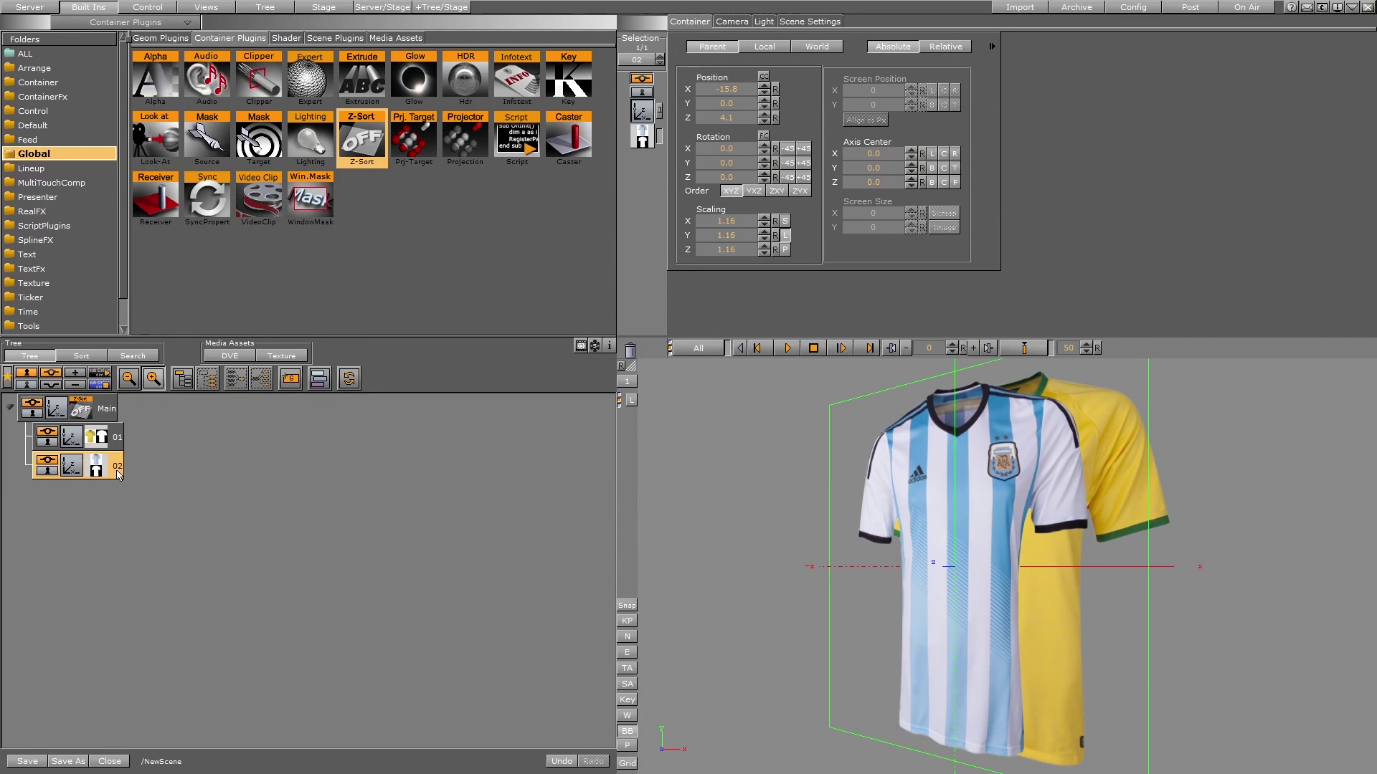
pyautogui.click(119, 438)
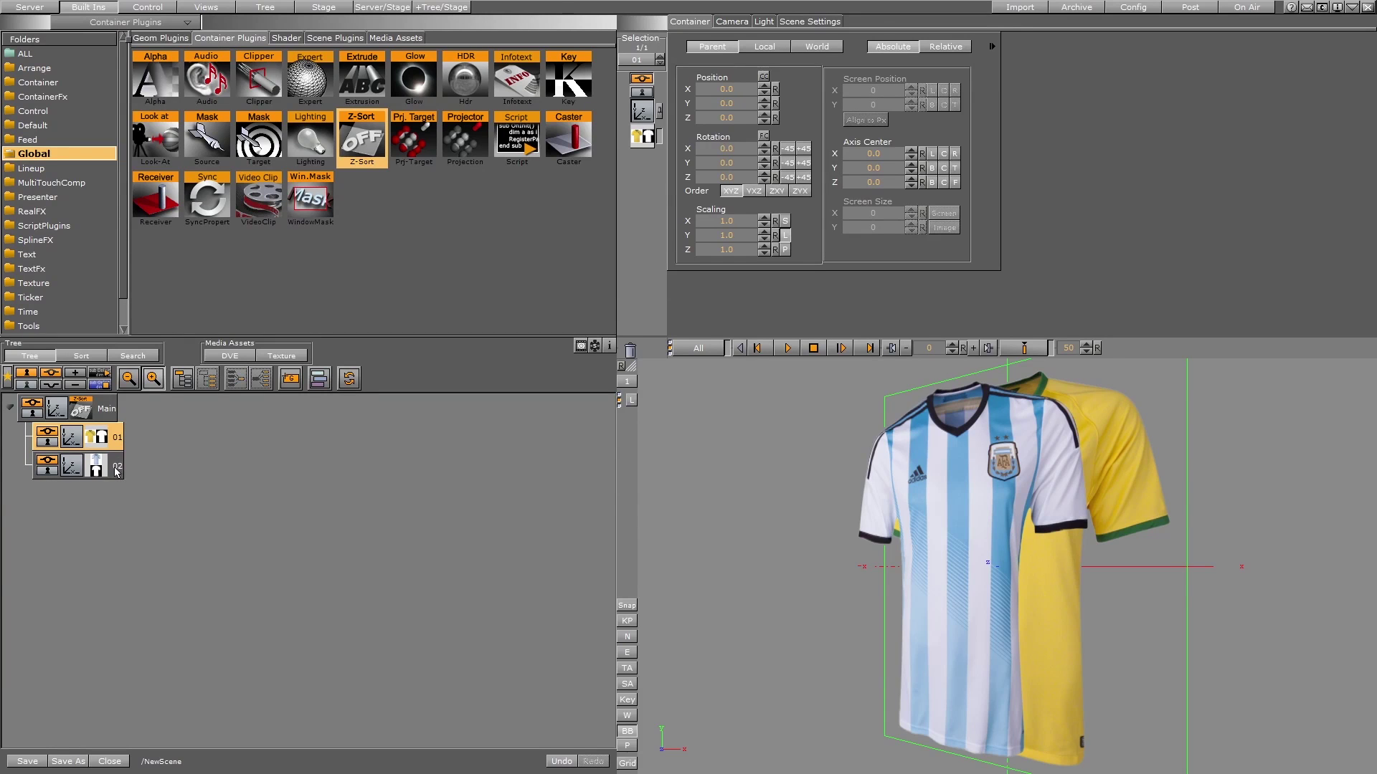
# Step: Move container 02 above 01, then restore 01 above 02 and select both
pyautogui.moveTo(115, 470); pyautogui.dragTo(108, 423)
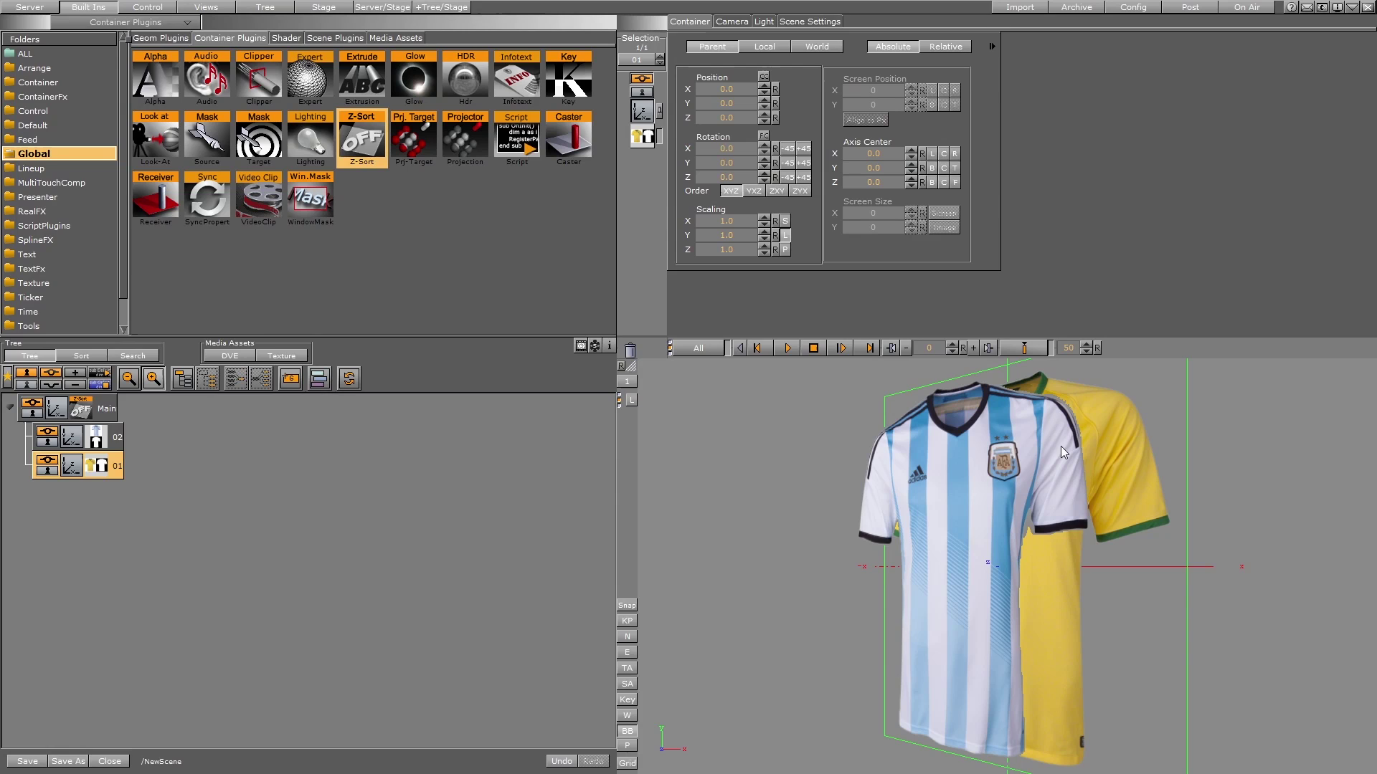
pyautogui.click(78, 416)
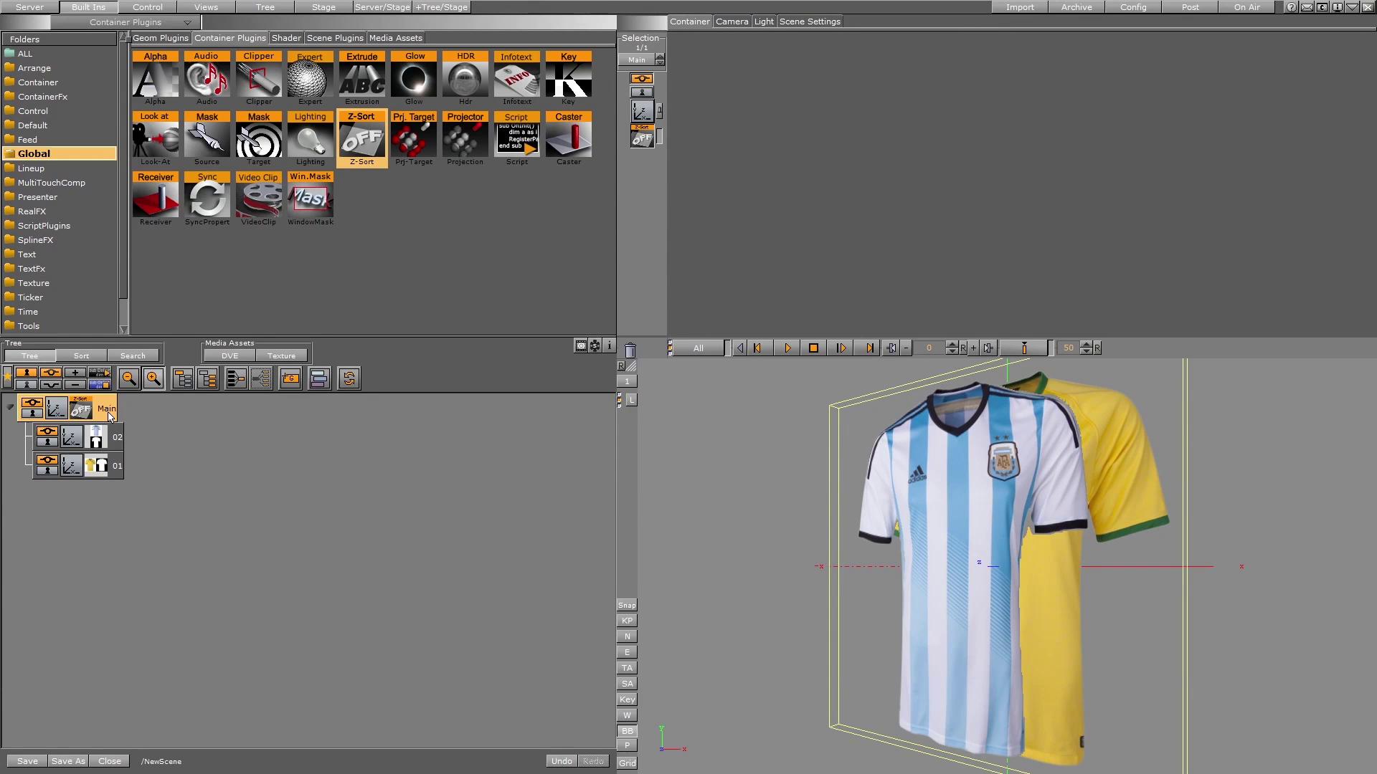
pyautogui.click(118, 446)
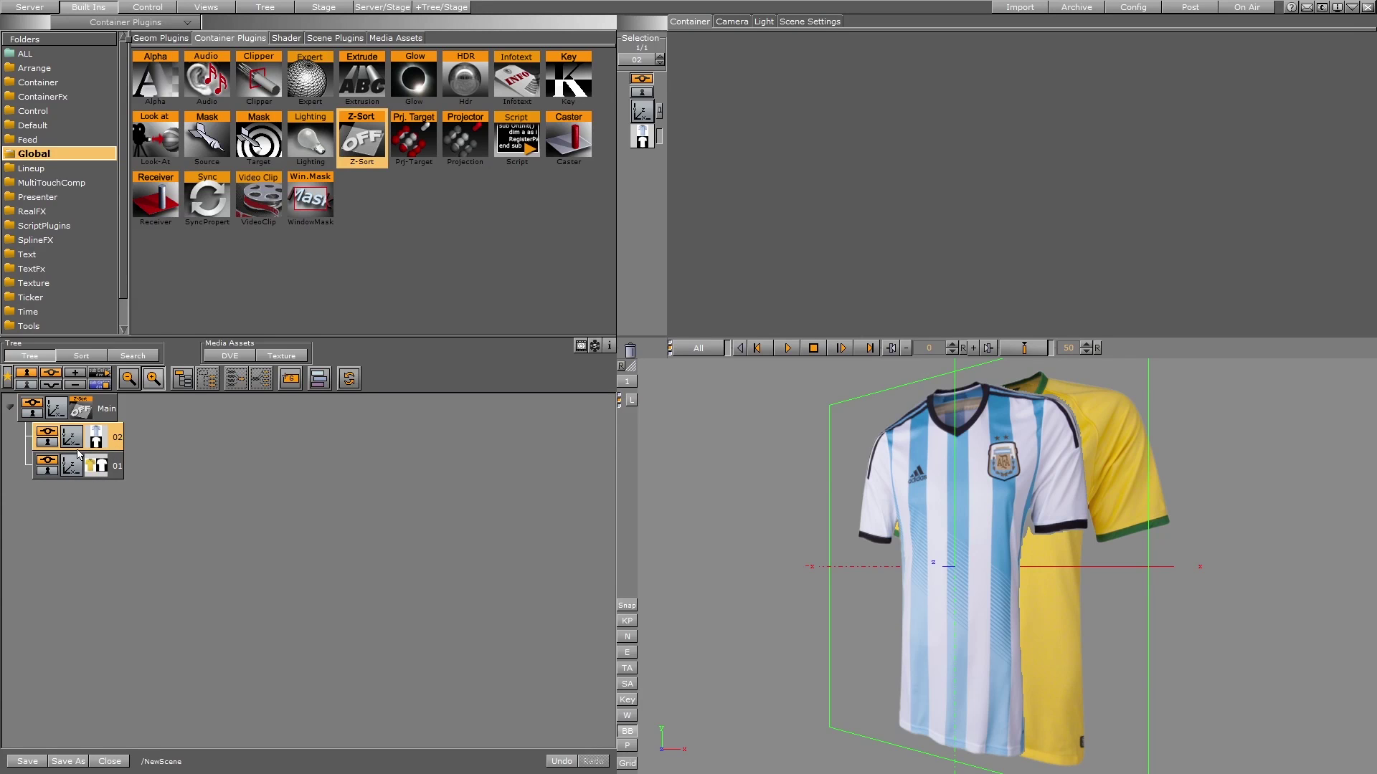
pyautogui.click(100, 412)
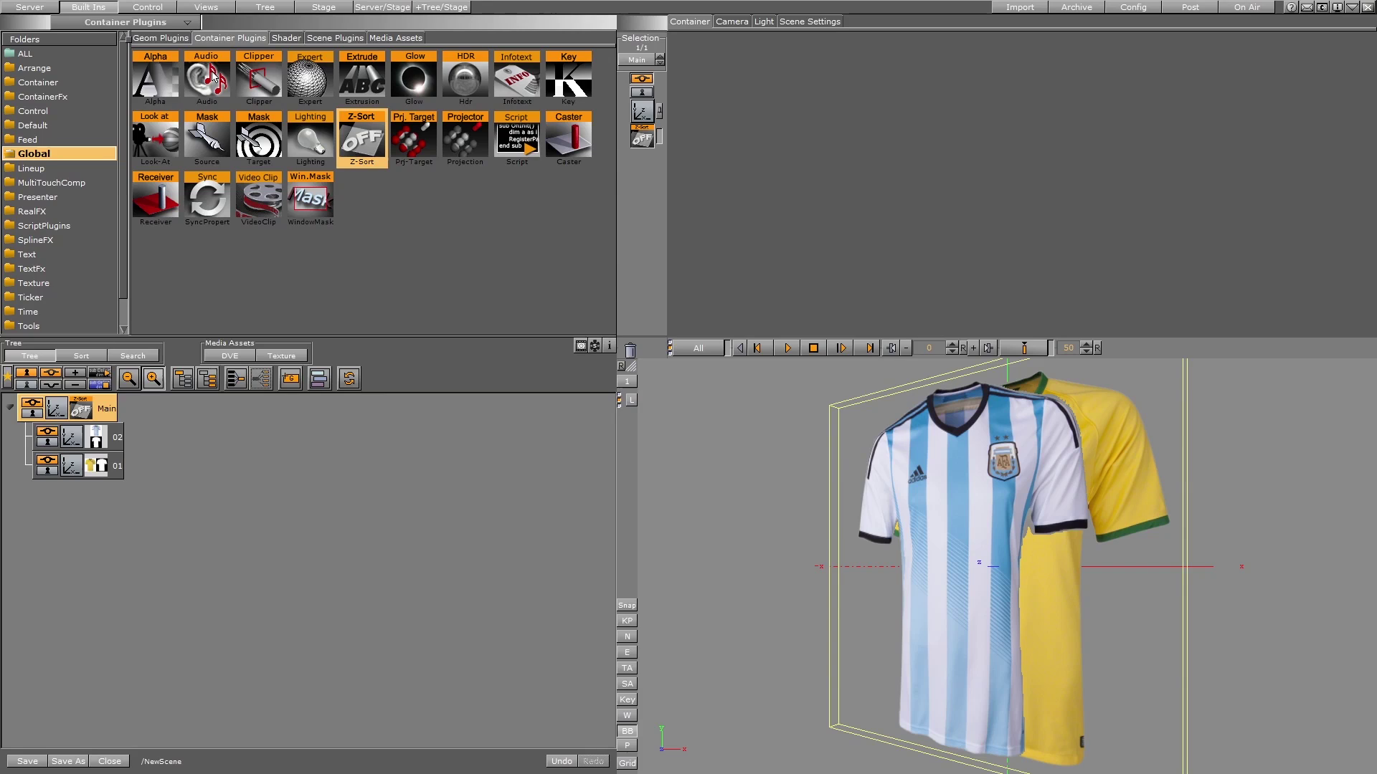
pyautogui.moveTo(106, 472); pyautogui.dragTo(85, 429)
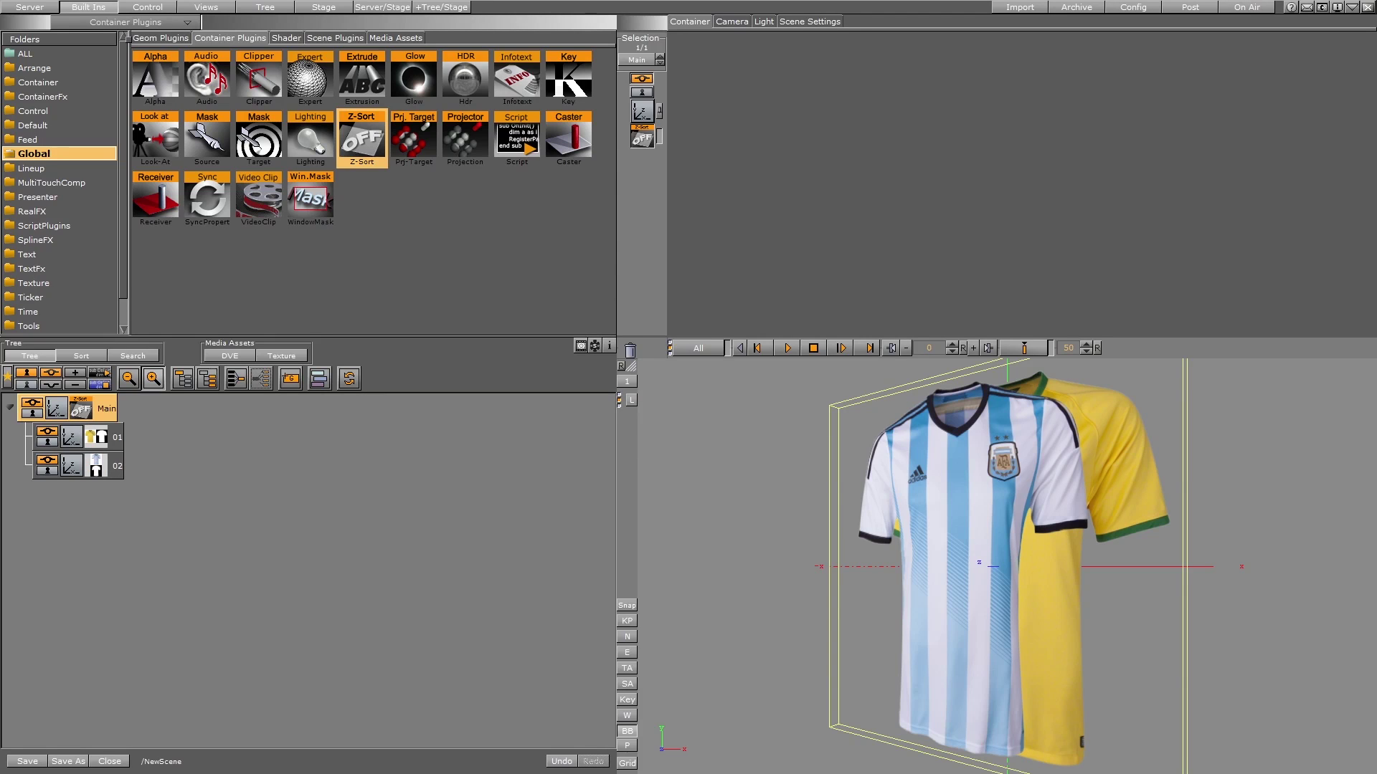
pyautogui.click(117, 436)
pyautogui.keyDown('ctrl'); pyautogui.click(117, 467); pyautogui.keyUp('ctrl')
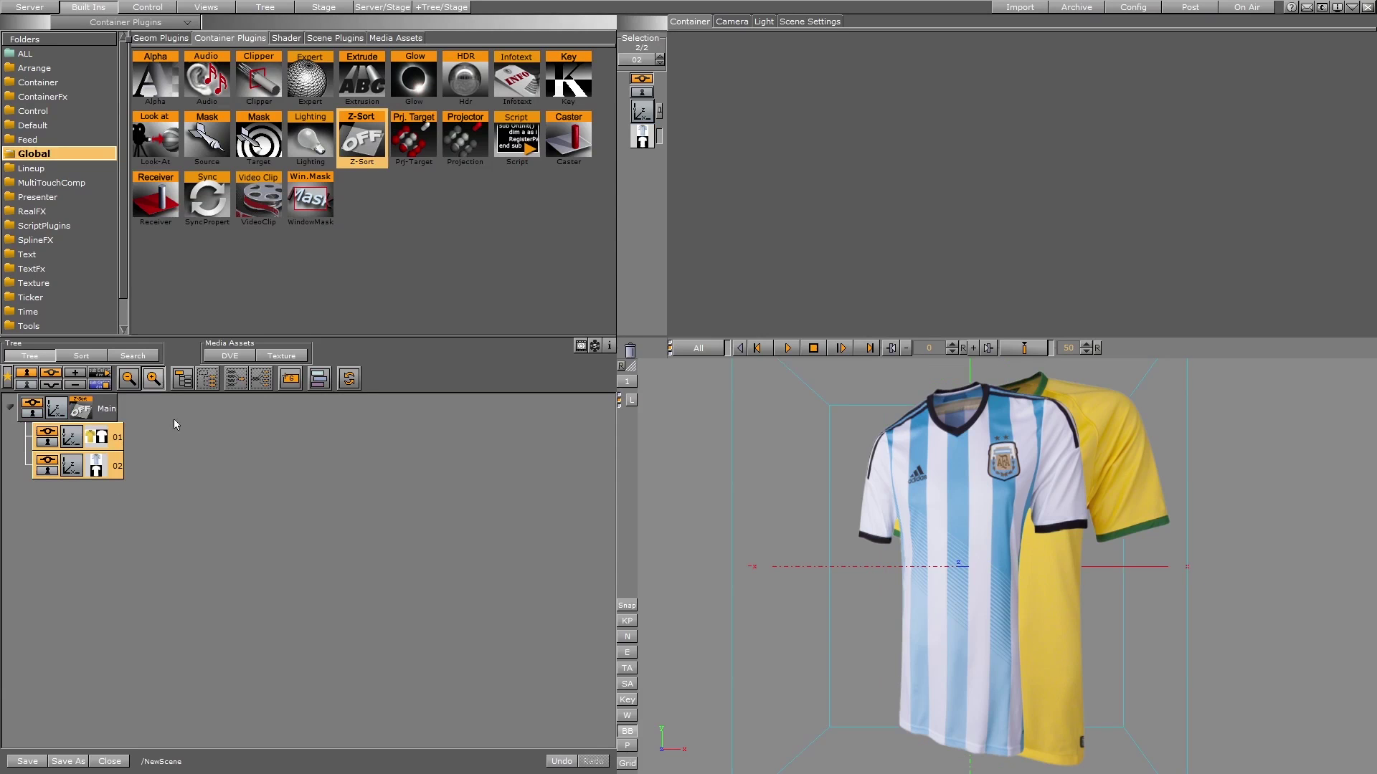
# Step: Group containers 01 and 02 into a new container and move Z-Sort from Main onto it
pyautogui.click(180, 380)
pyautogui.click(75, 413)
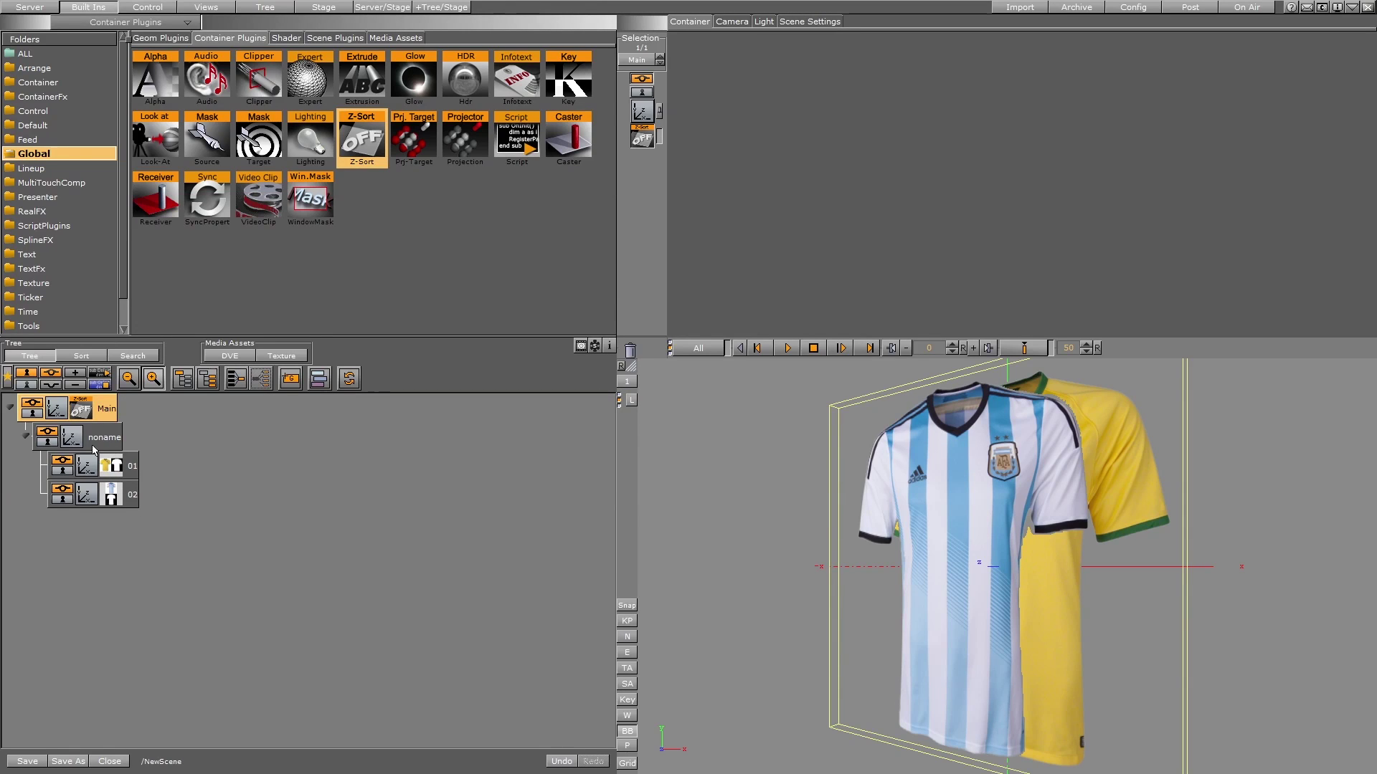
pyautogui.moveTo(81, 410); pyautogui.dragTo(97, 438)
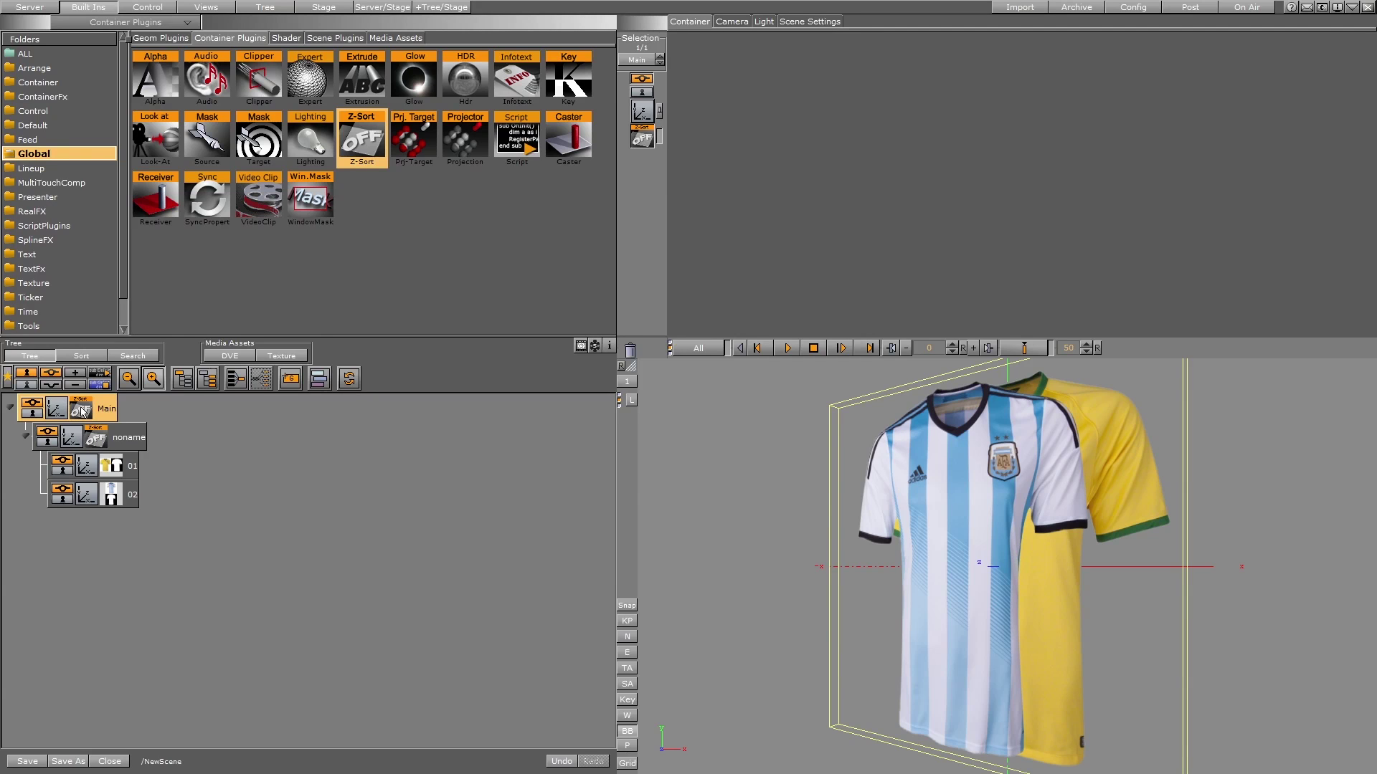
pyautogui.moveTo(81, 411); pyautogui.dragTo(631, 351)
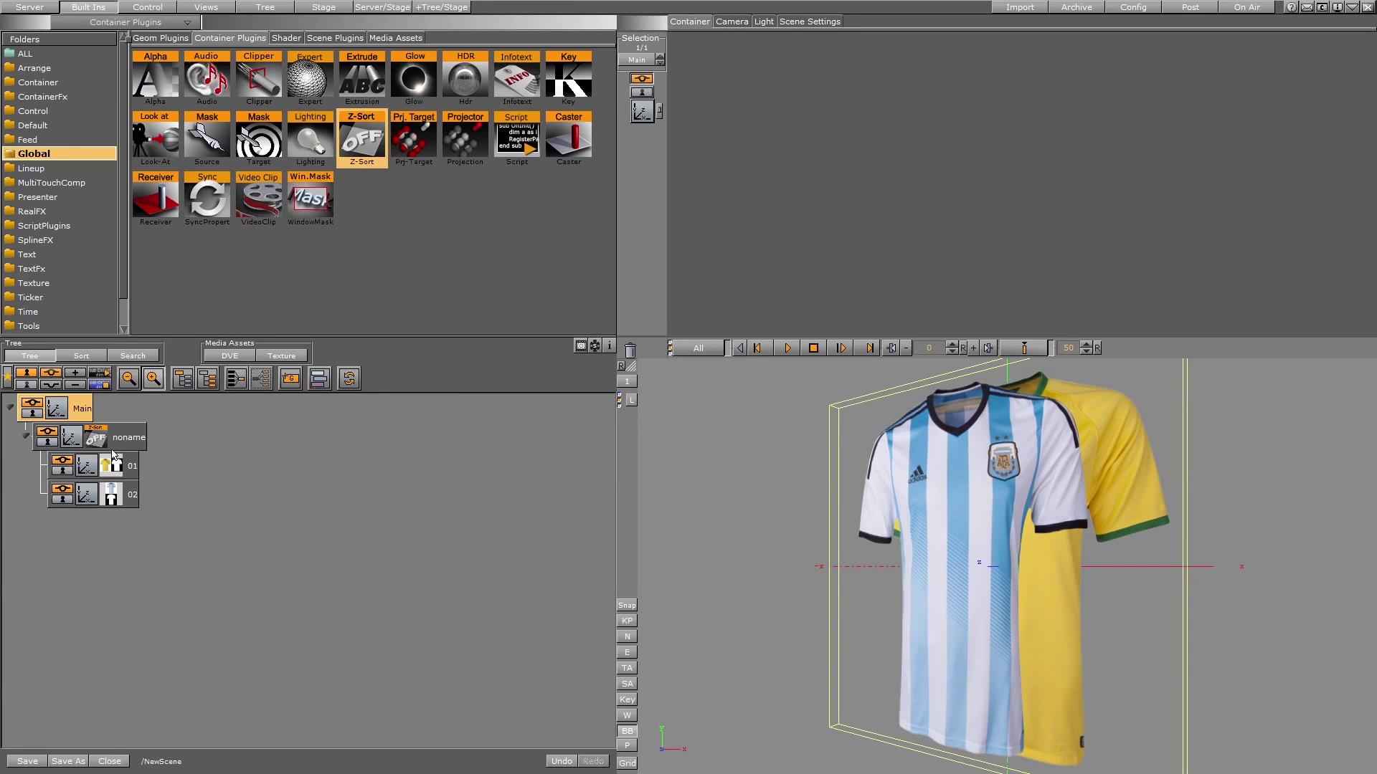
pyautogui.moveTo(97, 440); pyautogui.dragTo(631, 352)
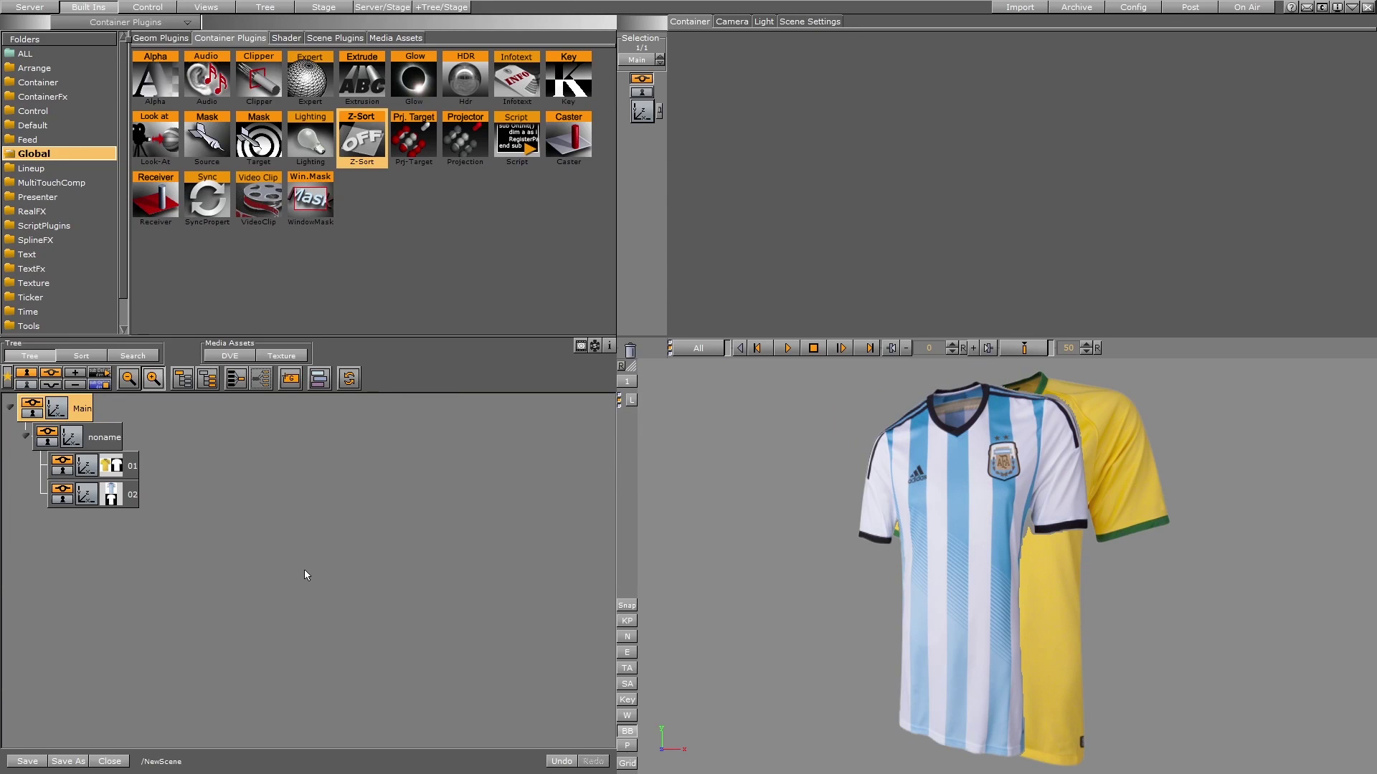
pyautogui.moveTo(361, 140); pyautogui.dragTo(106, 443)
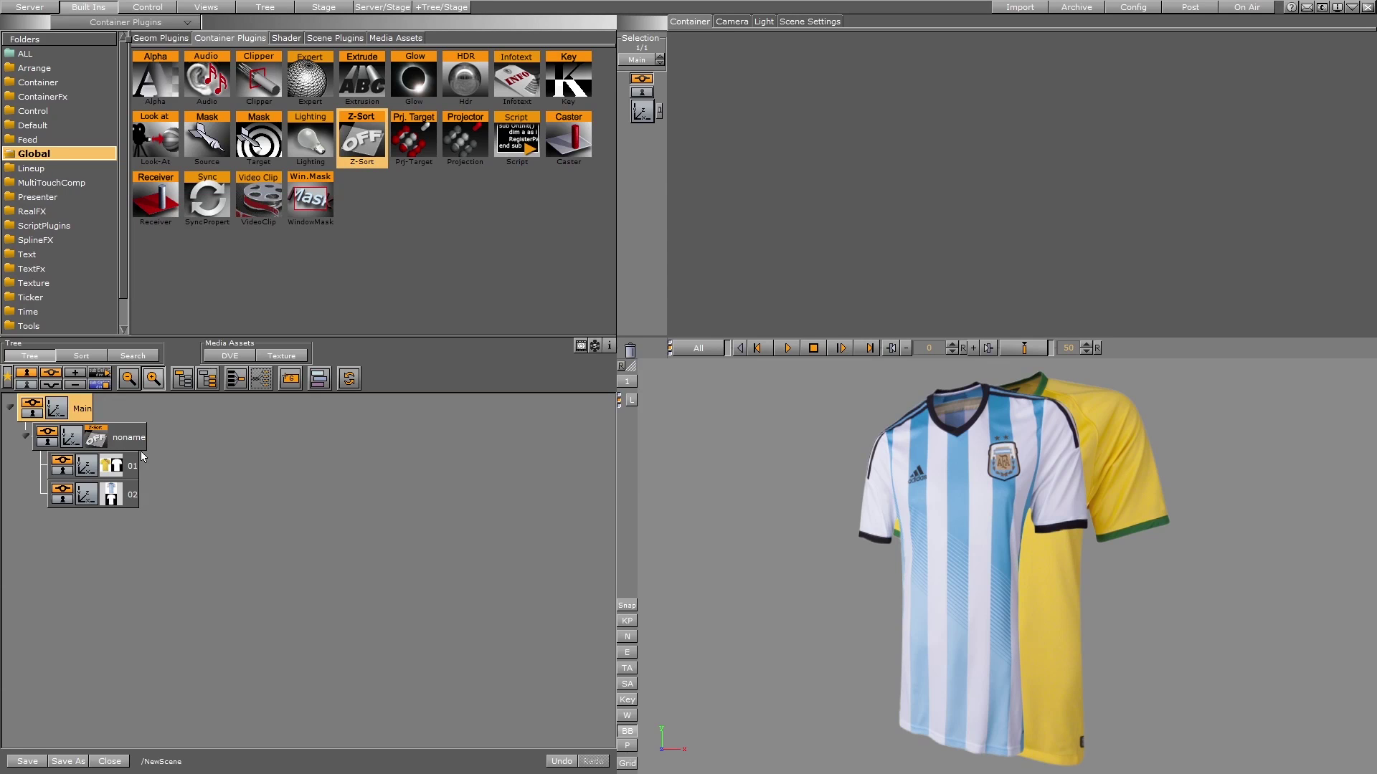
# Step: Add a Brazil_thumbnail container under Main and place it front-left at about Y -10.5, Z 8.06
pyautogui.click(26, 437)
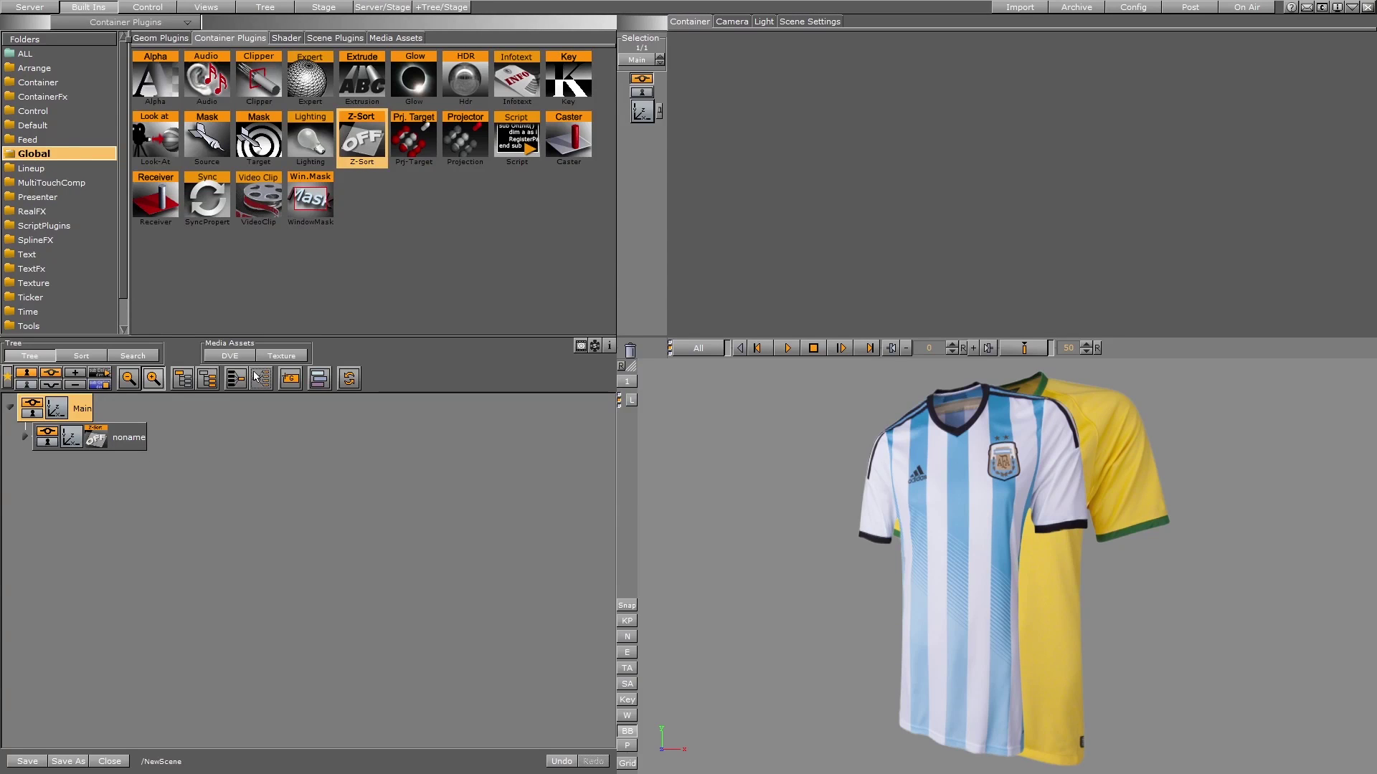
pyautogui.click(21, 10)
pyautogui.moveTo(203, 89); pyautogui.dragTo(111, 470)
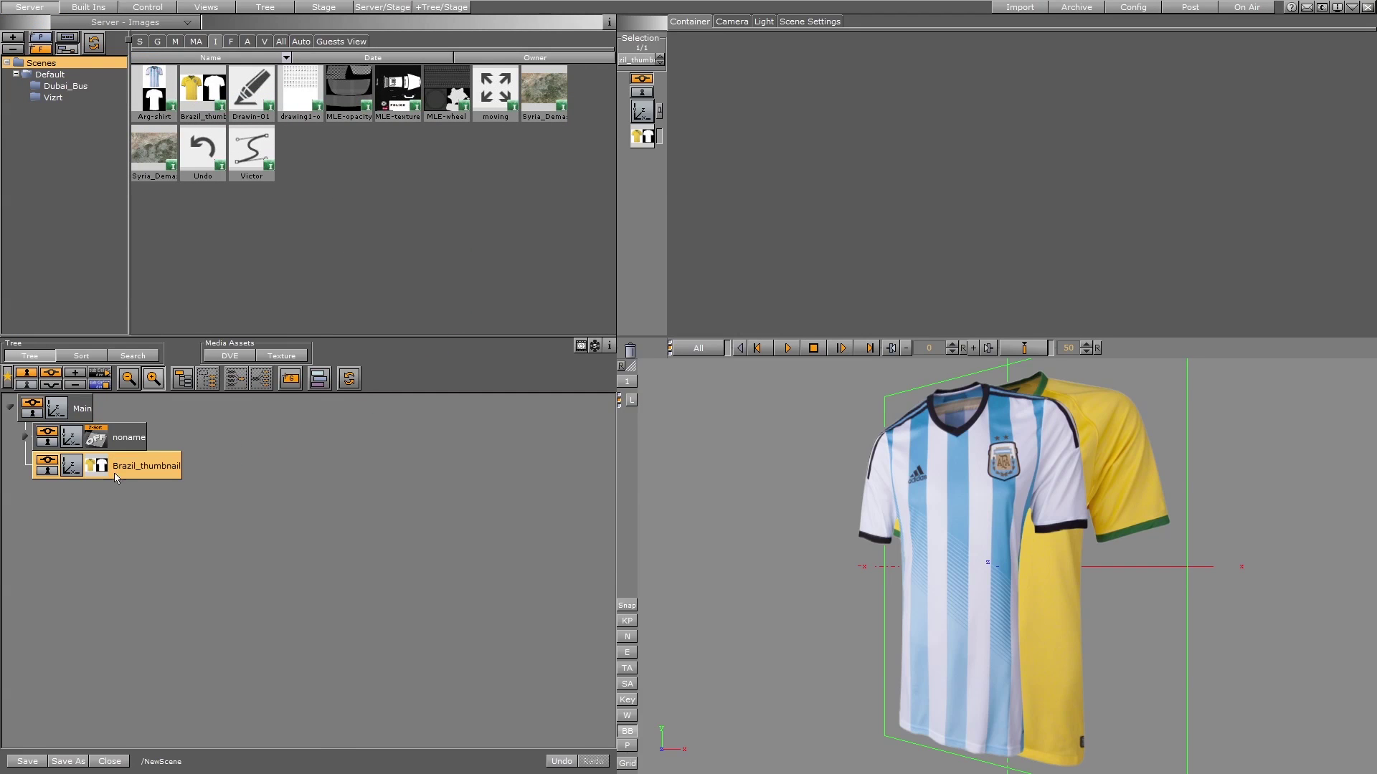
pyautogui.click(642, 111)
pyautogui.moveTo(725, 117); pyautogui.dragTo(699, 93)
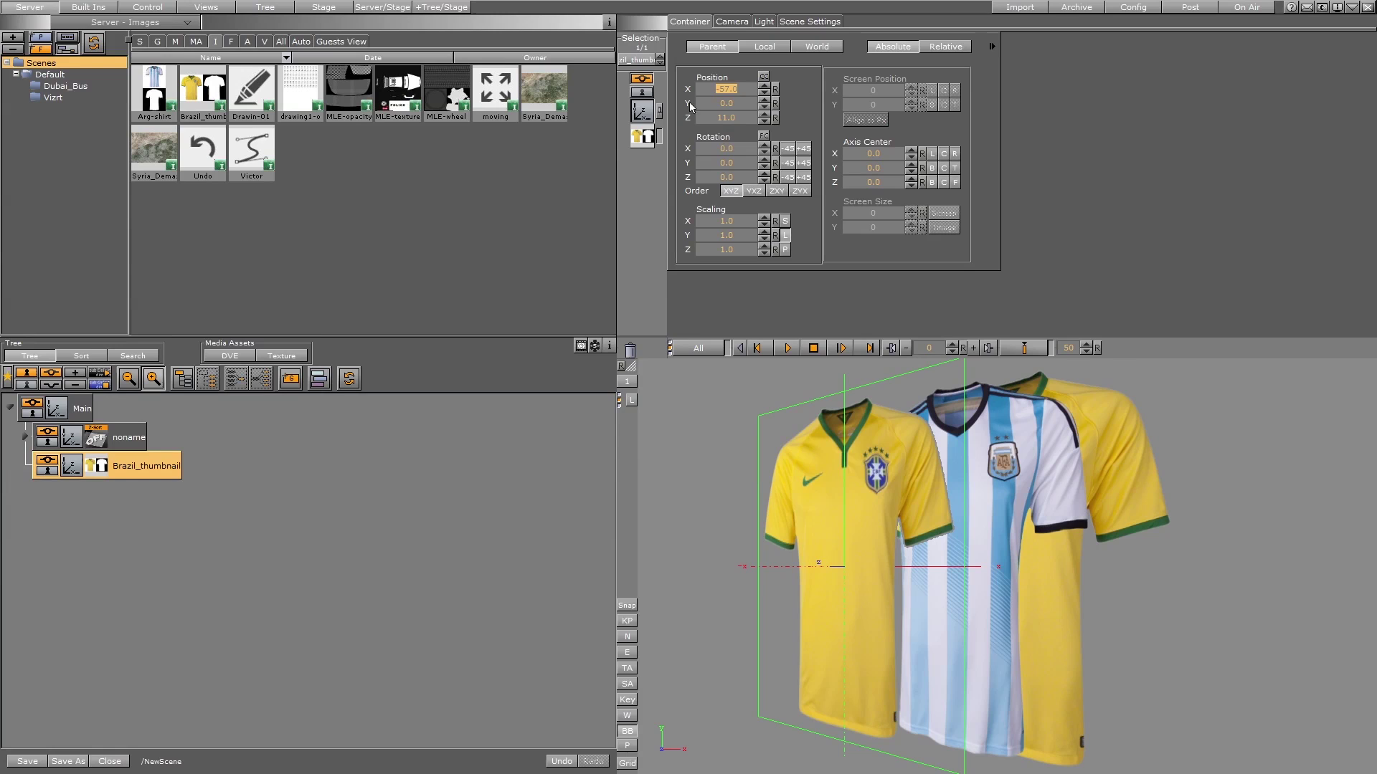
pyautogui.moveTo(939, 462); pyautogui.dragTo(936, 520)
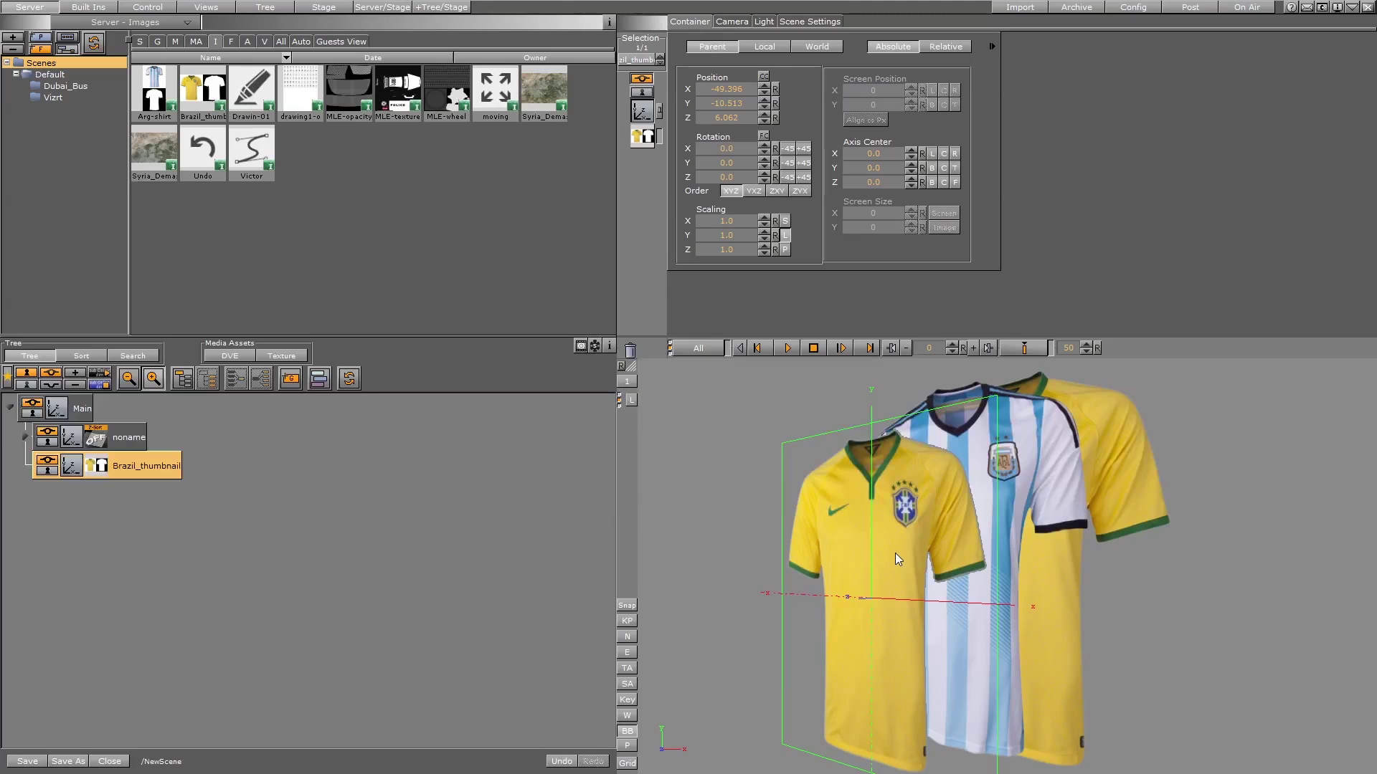
# Step: Toggle the shirt group's Z-Sort plugin and expand the group to check containers 01 and 02
pyautogui.click(96, 442)
pyautogui.click(119, 441)
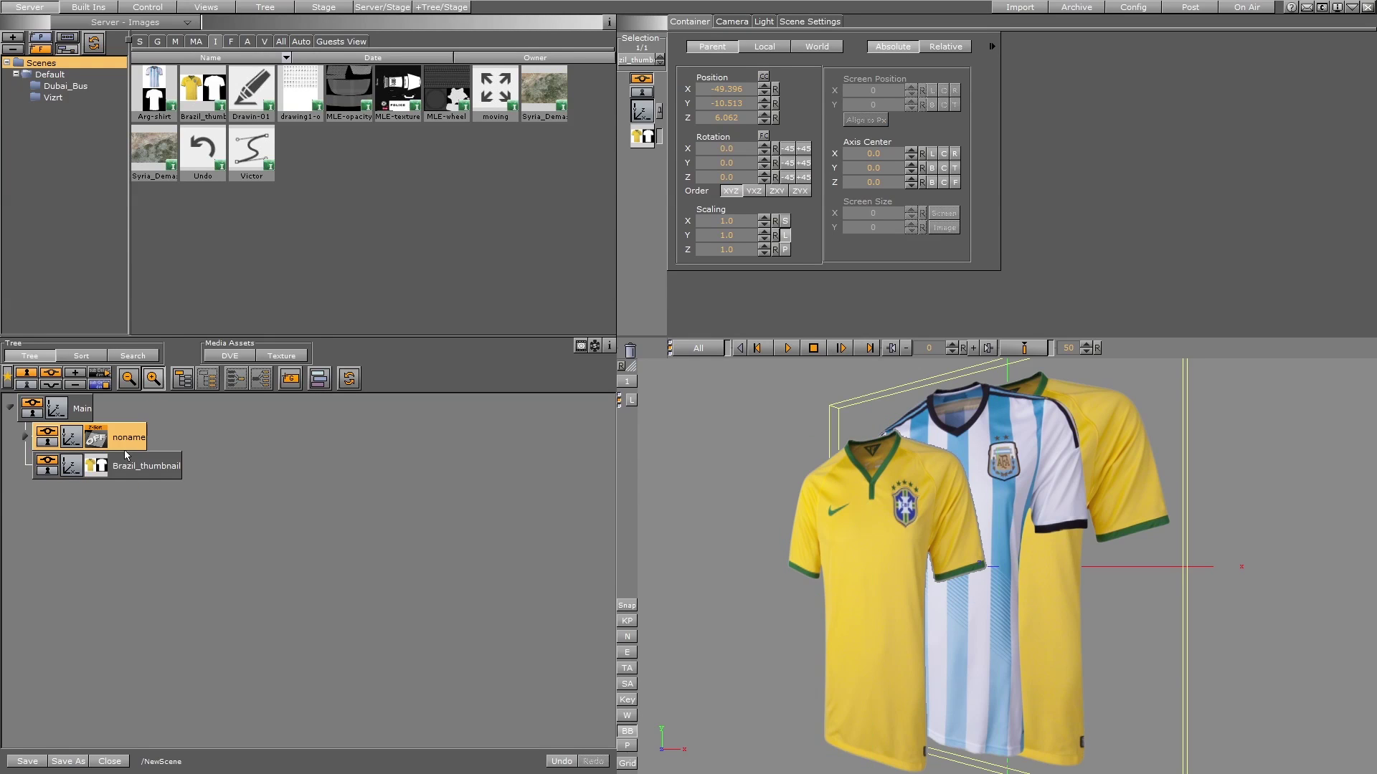
pyautogui.click(25, 437)
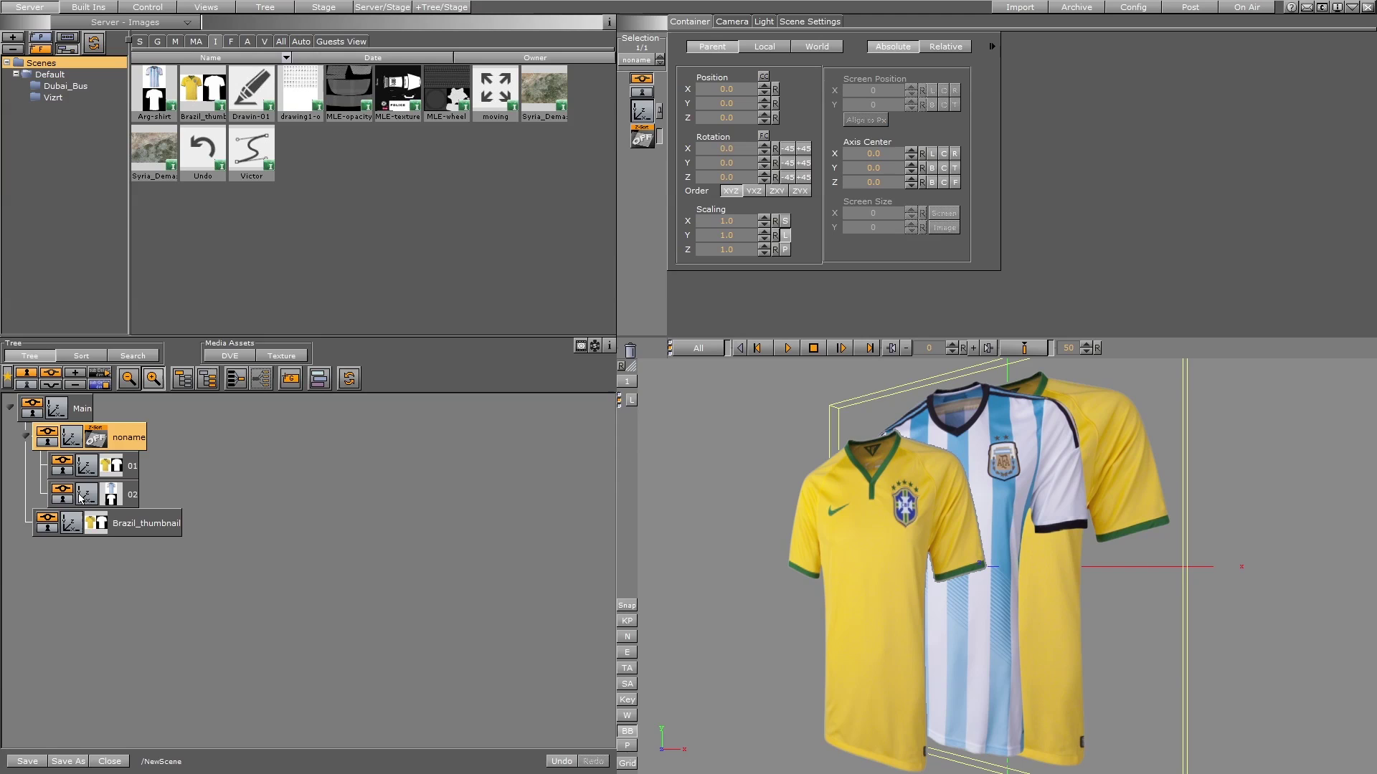
pyautogui.click(128, 527)
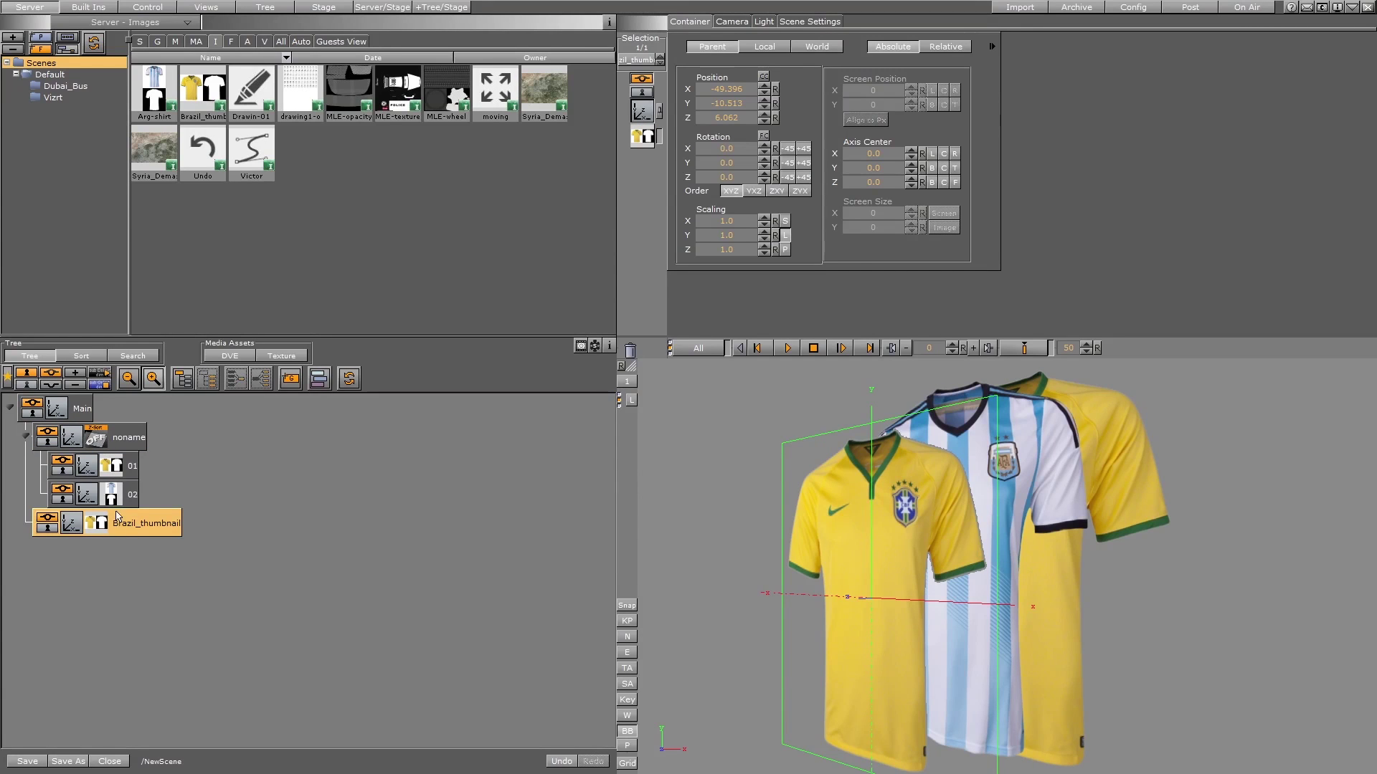
# Step: Copy the shirt group's Z-Sort plugin onto the Main container and collapse the shirt group
pyautogui.moveTo(98, 440); pyautogui.dragTo(85, 414)
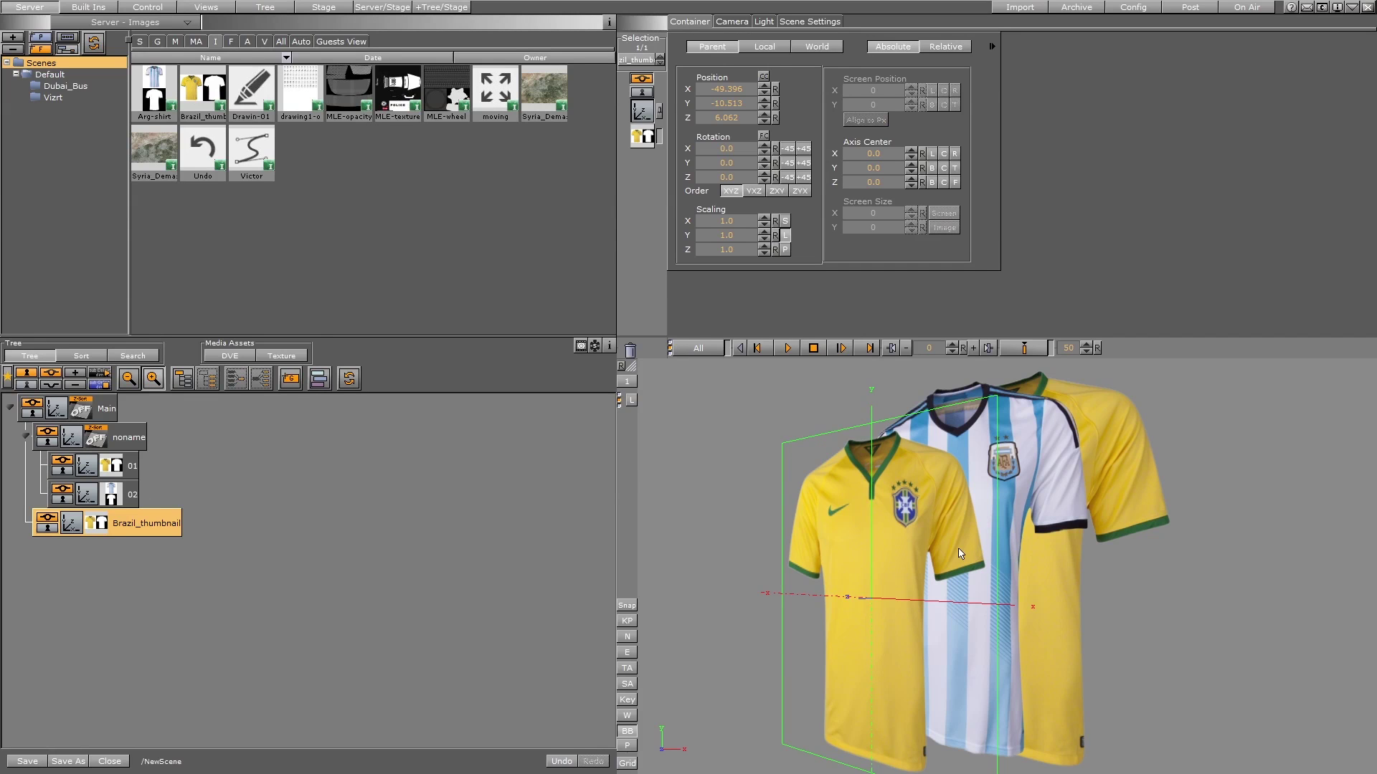
pyautogui.click(26, 438)
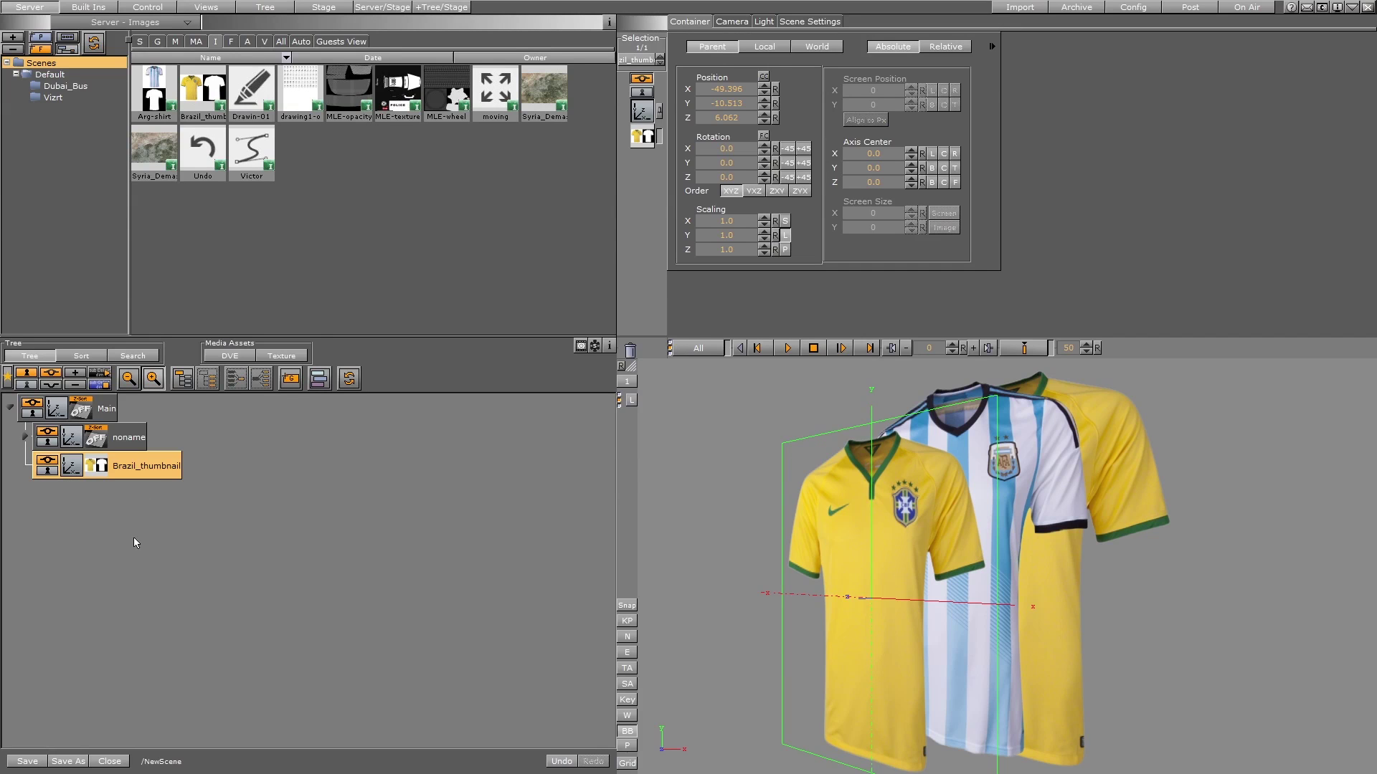
pyautogui.moveTo(143, 474); pyautogui.dragTo(62, 479)
# Step: Group the shirt group with Brazil_thumbnail, give the new group Z-Sort, and trash Main's Z-Sort
pyautogui.keyDown('ctrl'); pyautogui.click(134, 437); pyautogui.keyUp('ctrl')
pyautogui.click(183, 379)
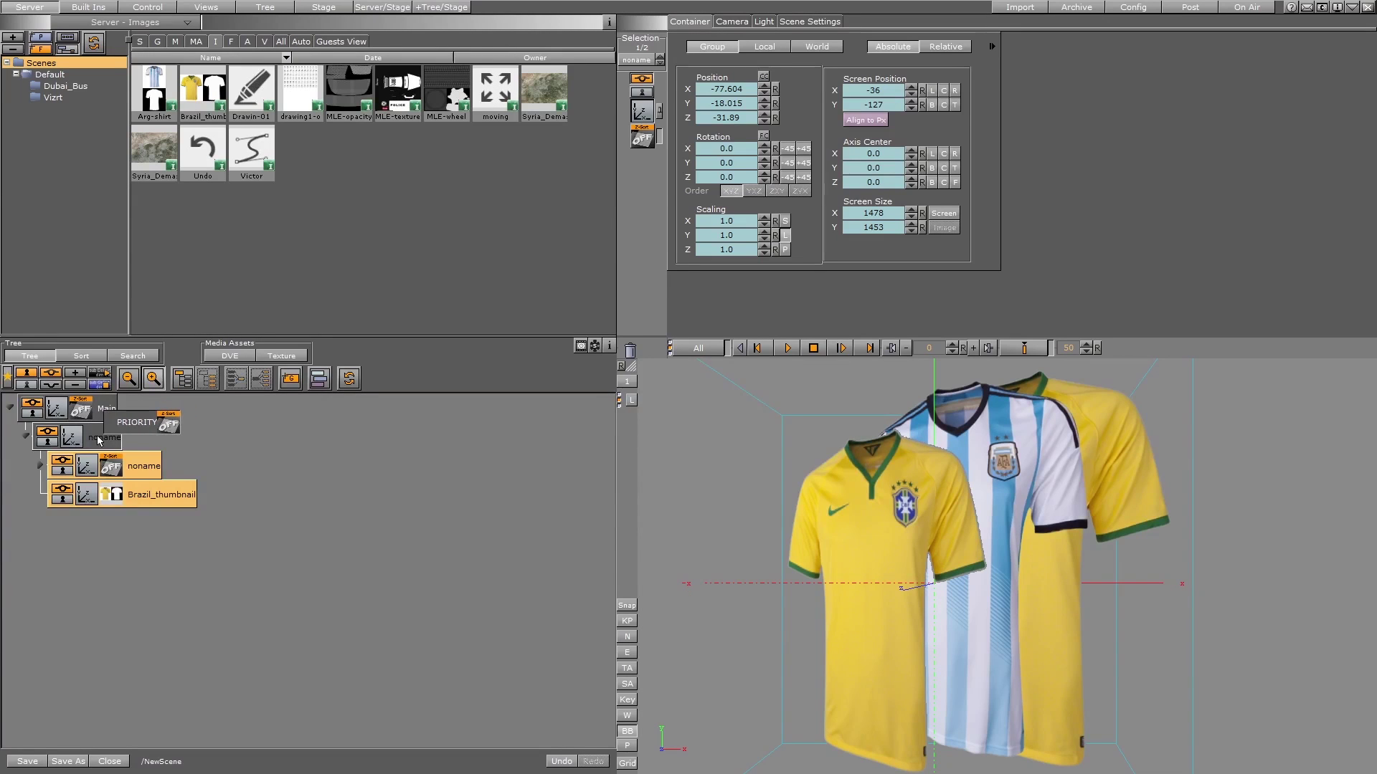
pyautogui.moveTo(99, 440); pyautogui.dragTo(100, 439)
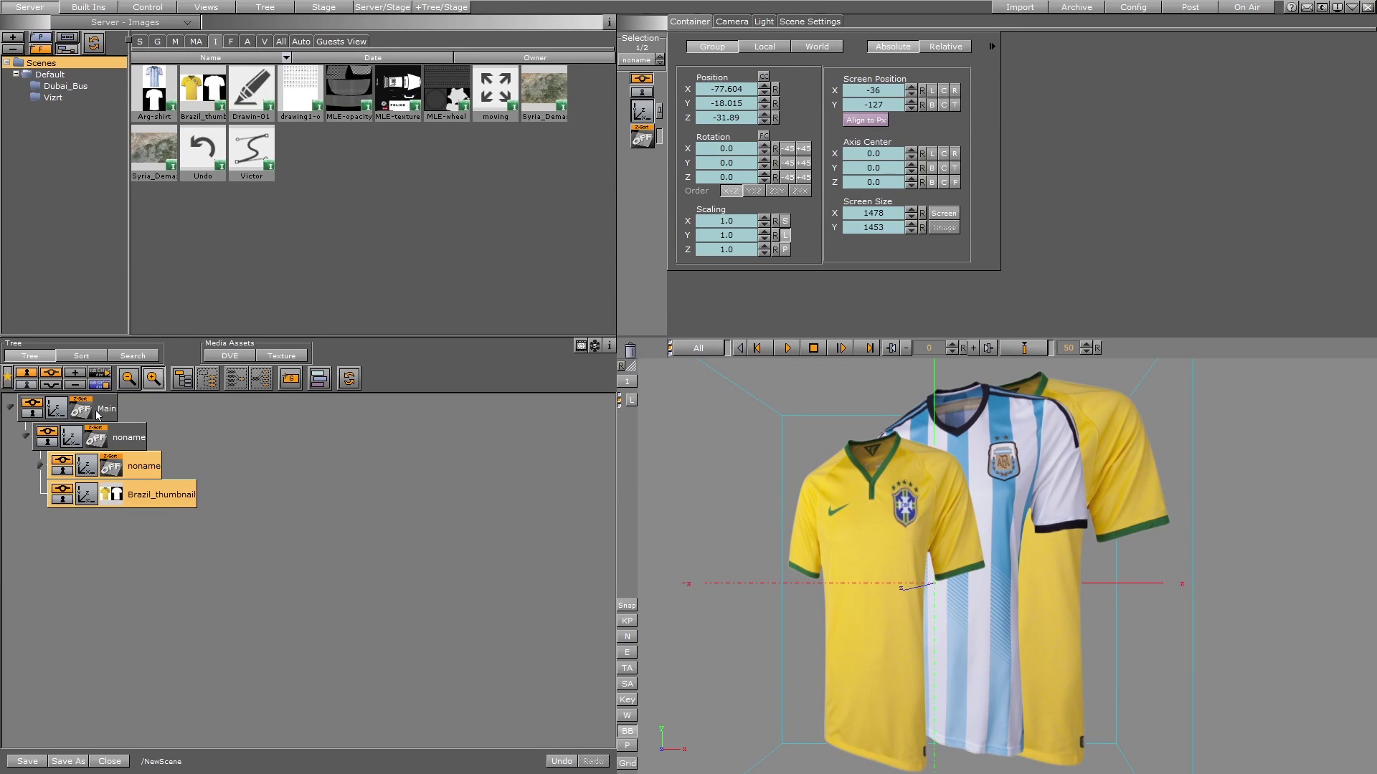
pyautogui.moveTo(85, 410); pyautogui.dragTo(653, 349)
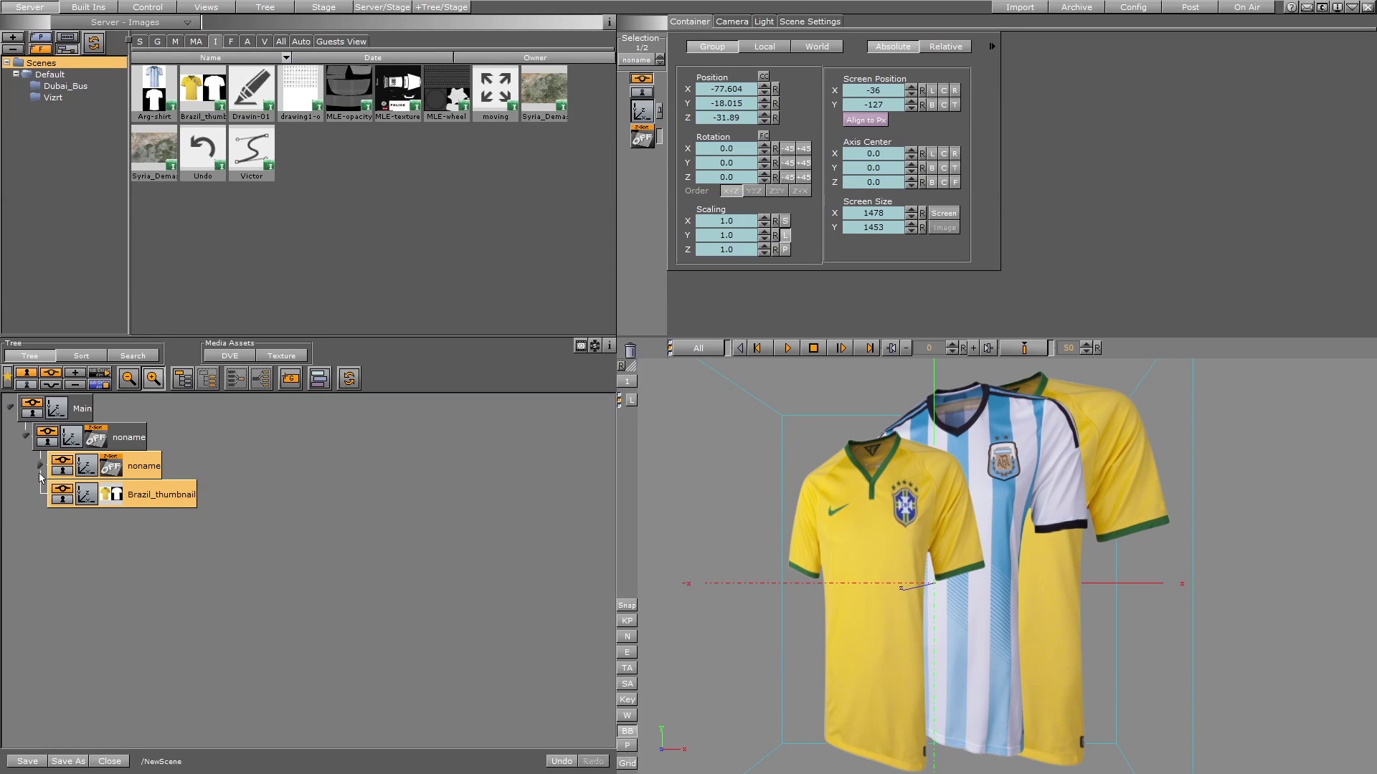
# Step: Expand the inner noname group in the Tree to show containers 01 and 02
pyautogui.click(40, 468)
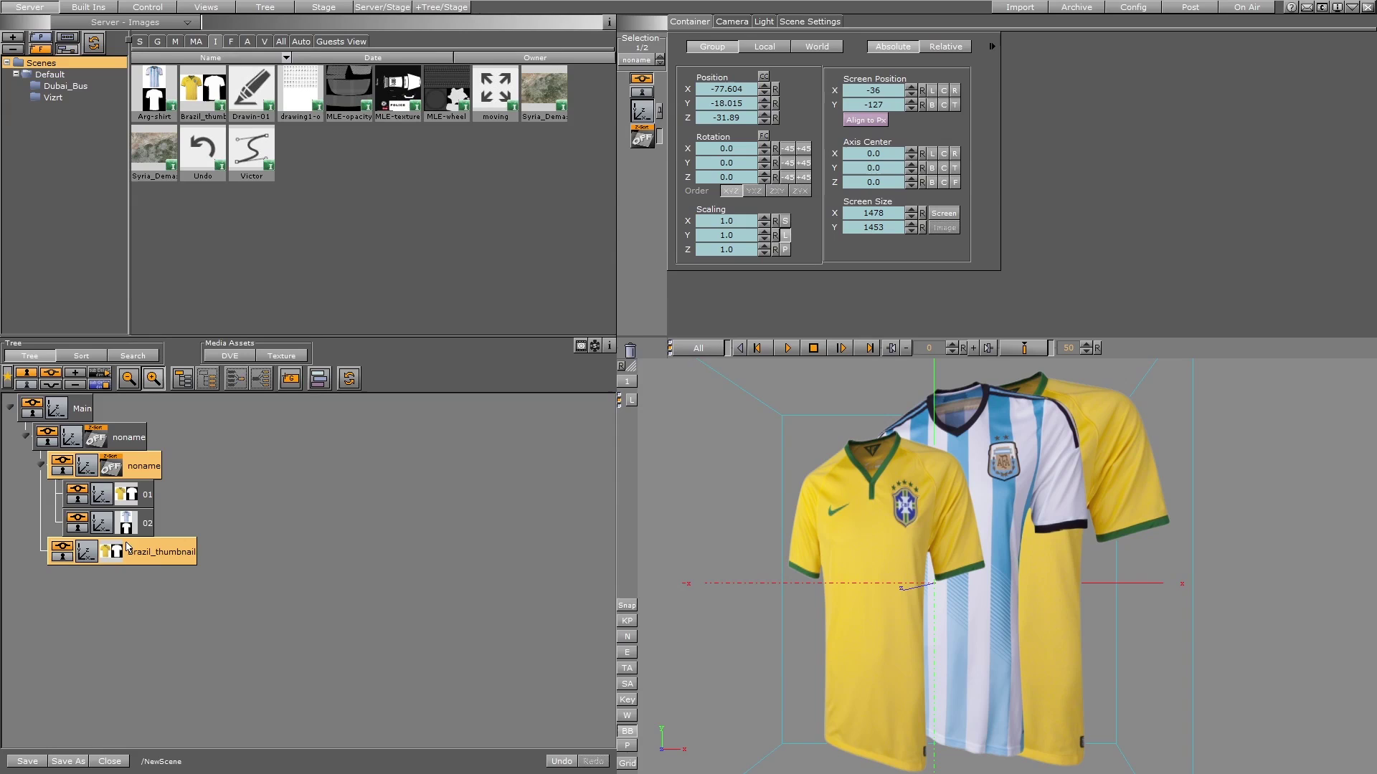